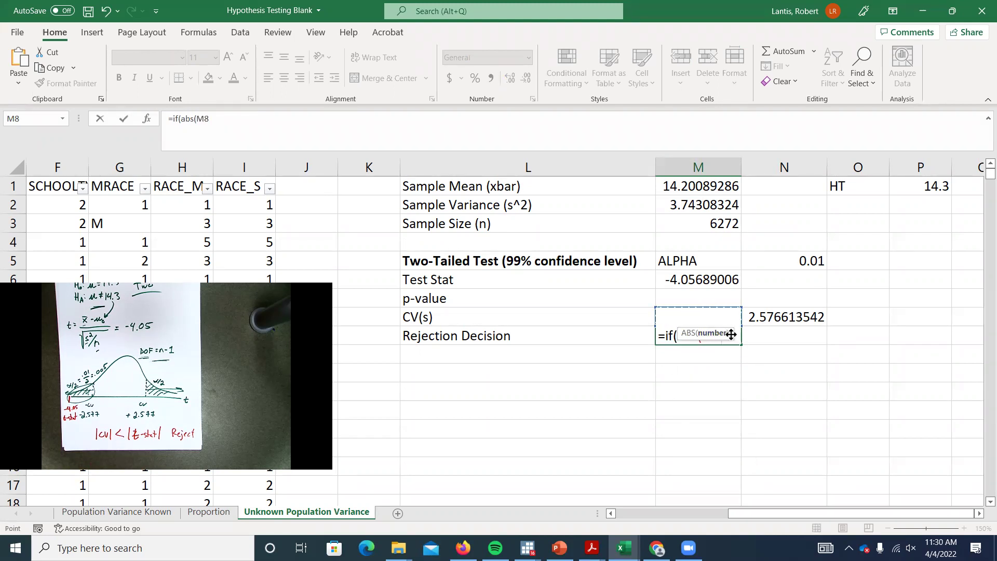
Complete the Rejection Decision formula in M9 as =if(abs(M8)<abs(M6),"REJECT","FAIL TO REJECT").
type(")")
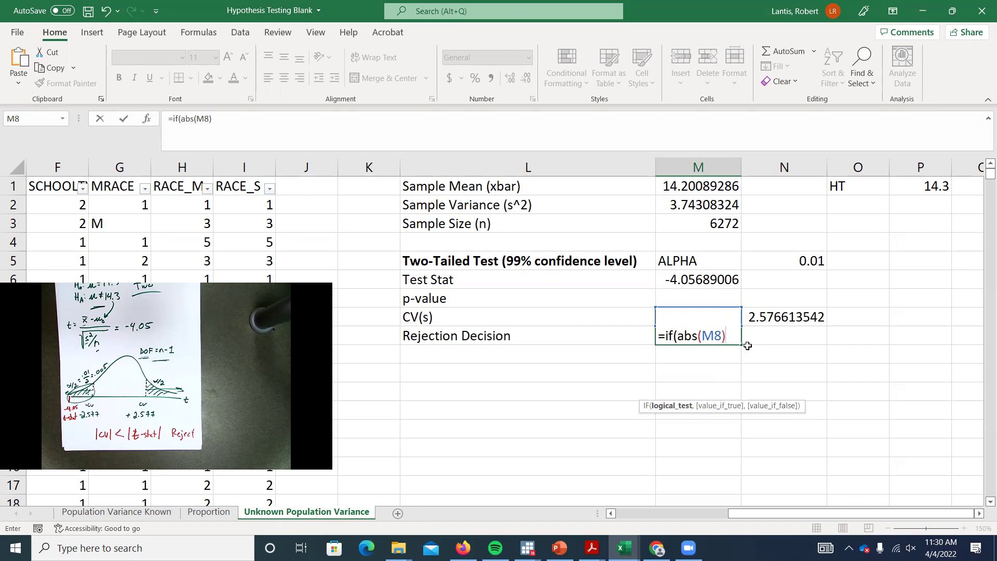
type("<abs(")
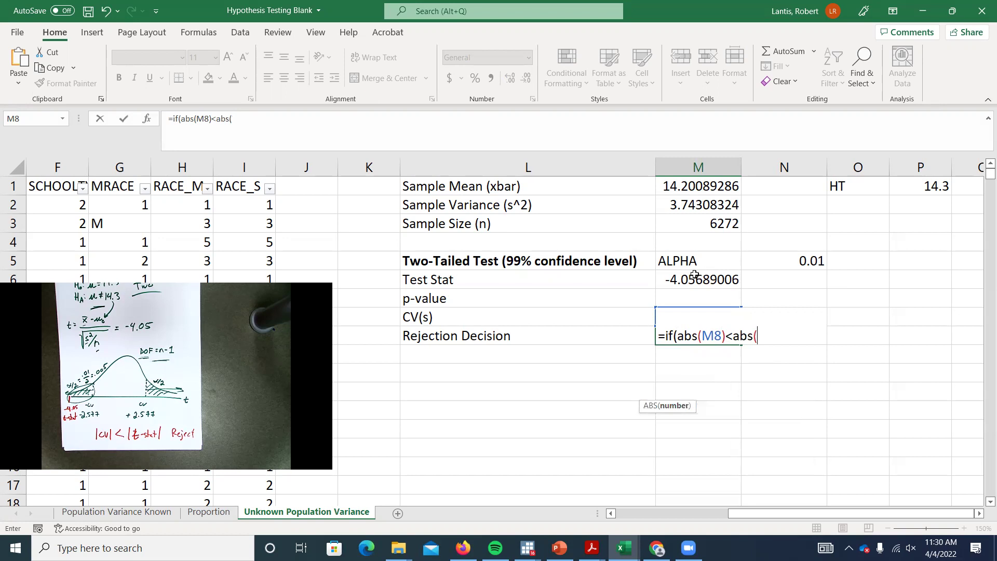
left_click(695, 274)
type(")")
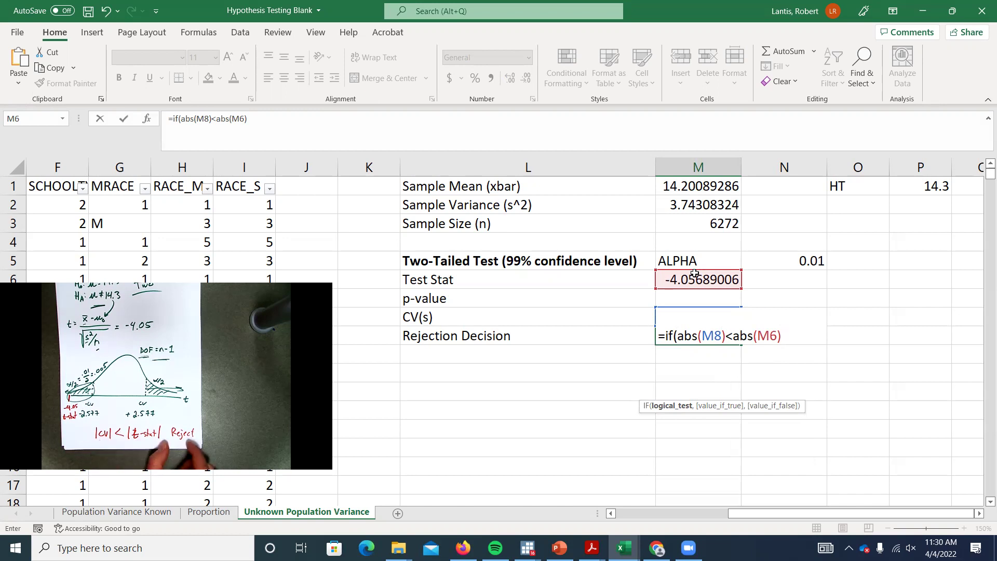
type(",")
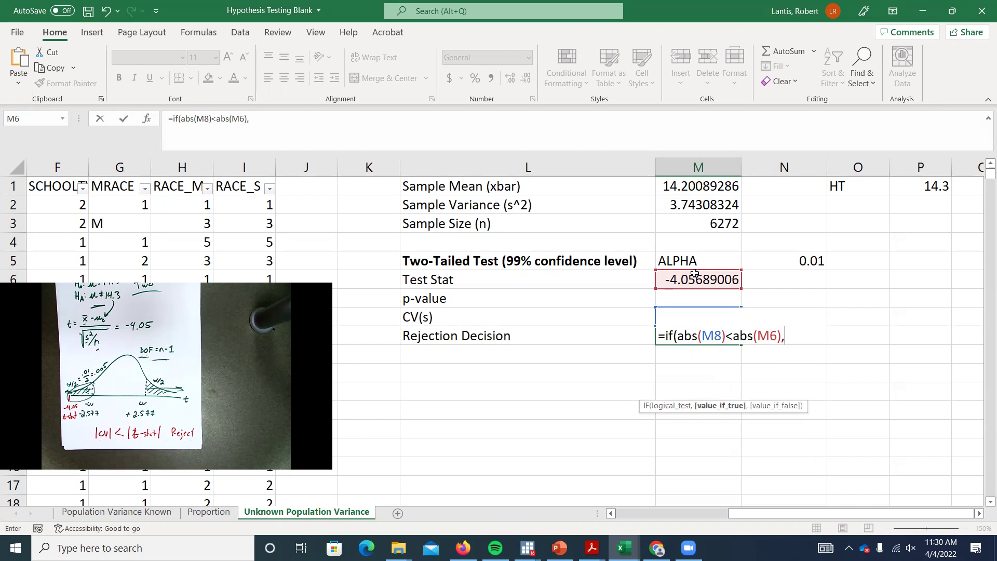
type("\"REJECT\"")
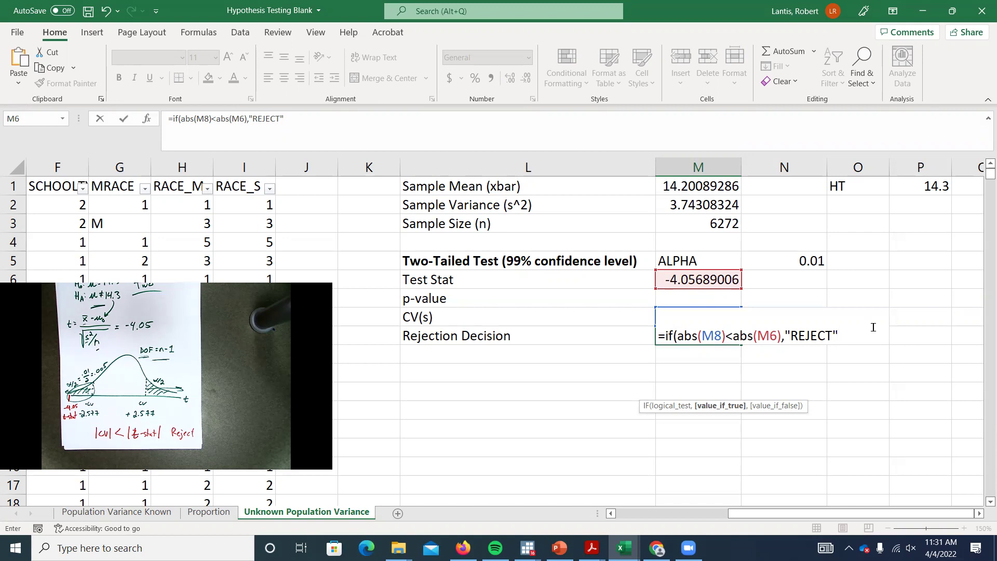
type(",")
type("\"FAIL TO REJ")
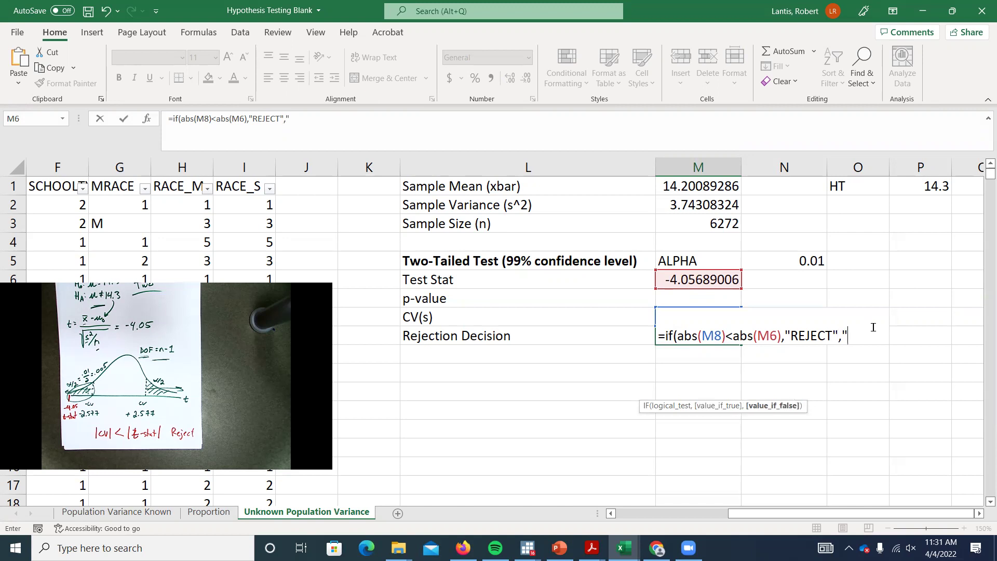
type("ECT\"")
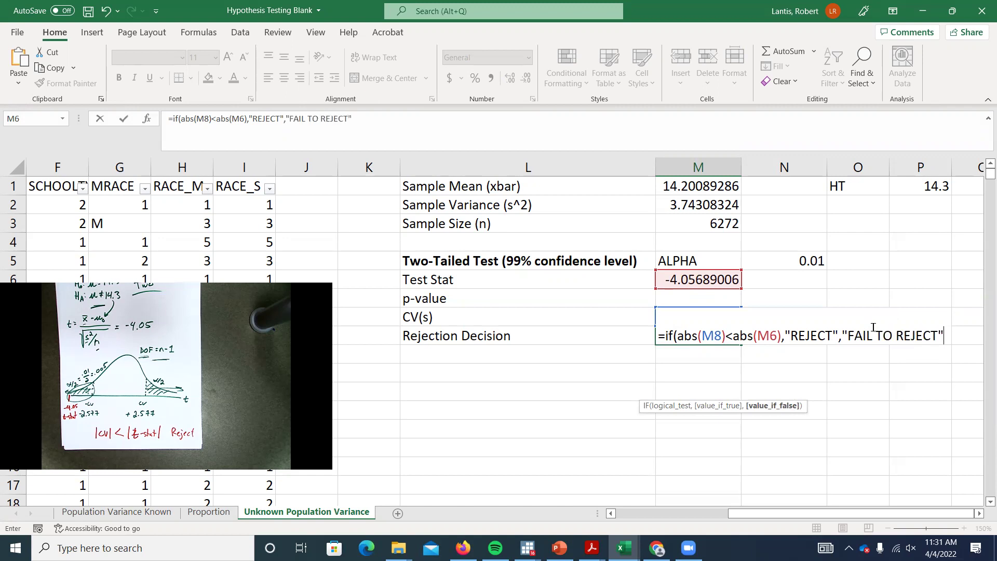
type(")")
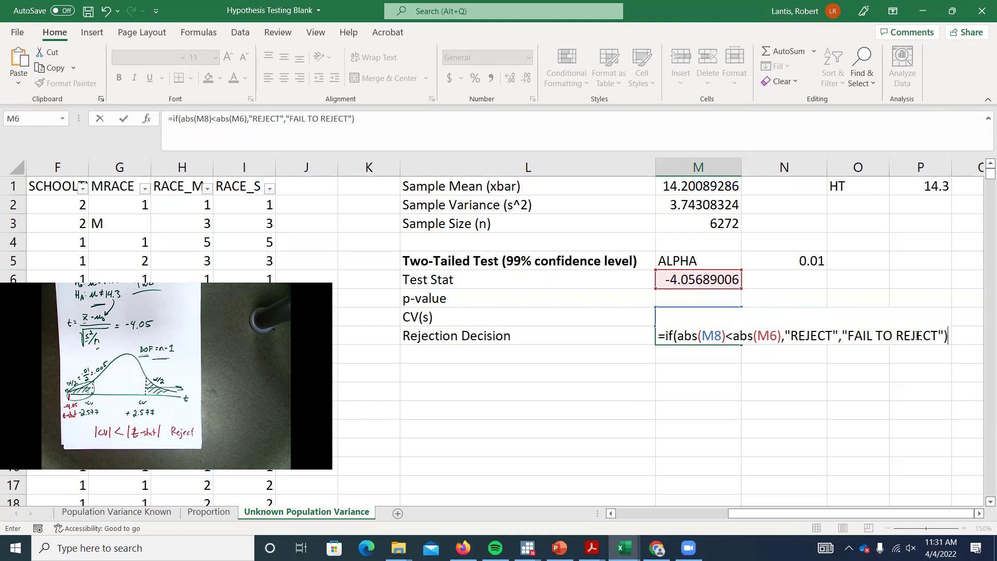
key("Return")
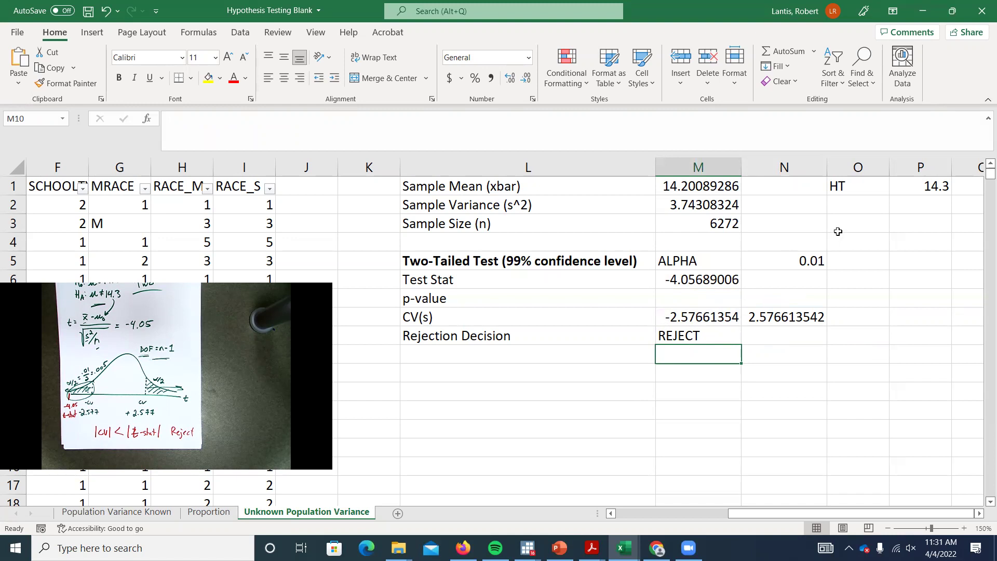
Try an alpha of 0.10 in N5 and return it to 0.01.
left_click(789, 259)
type(".10")
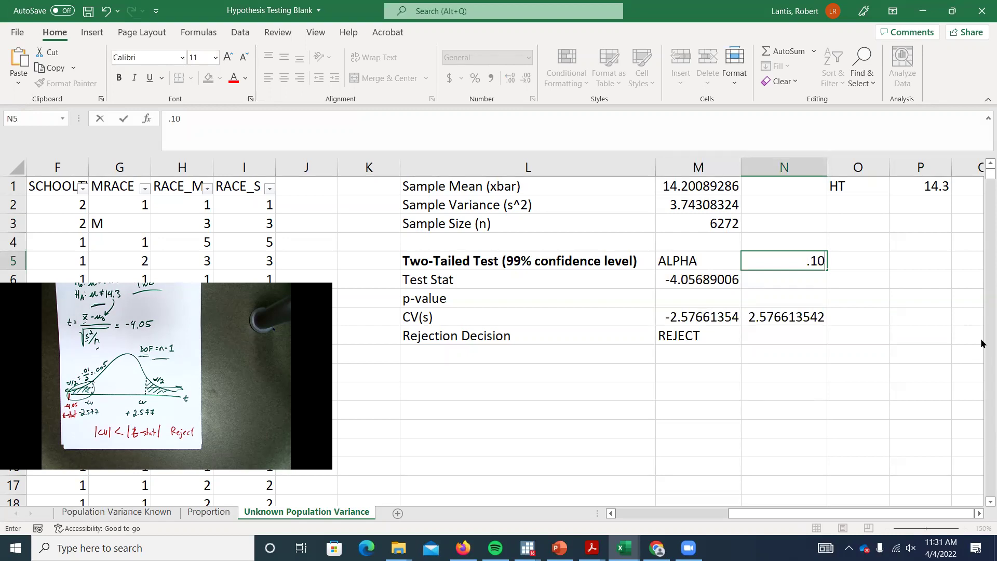
key("Return")
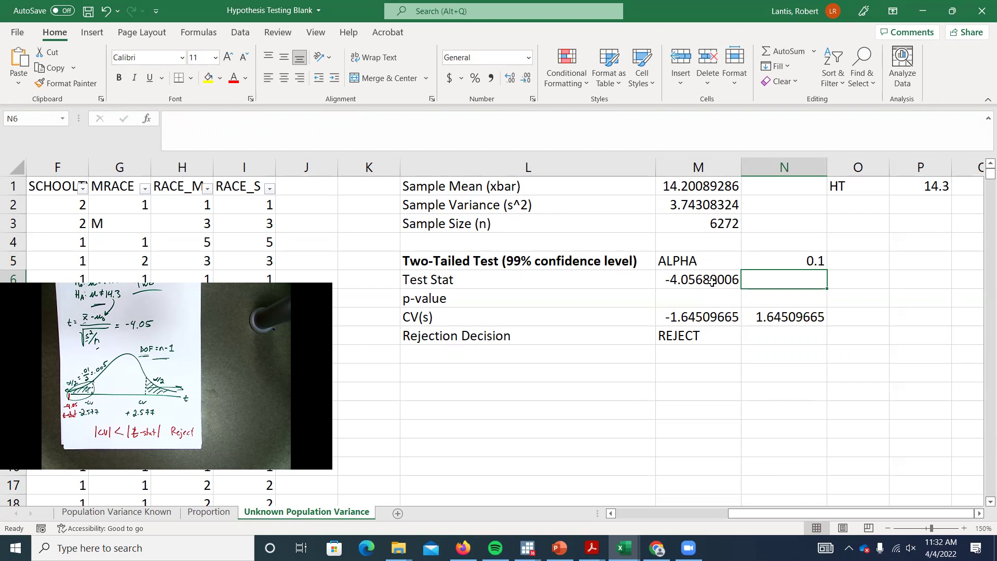
left_click(774, 260)
type(".01")
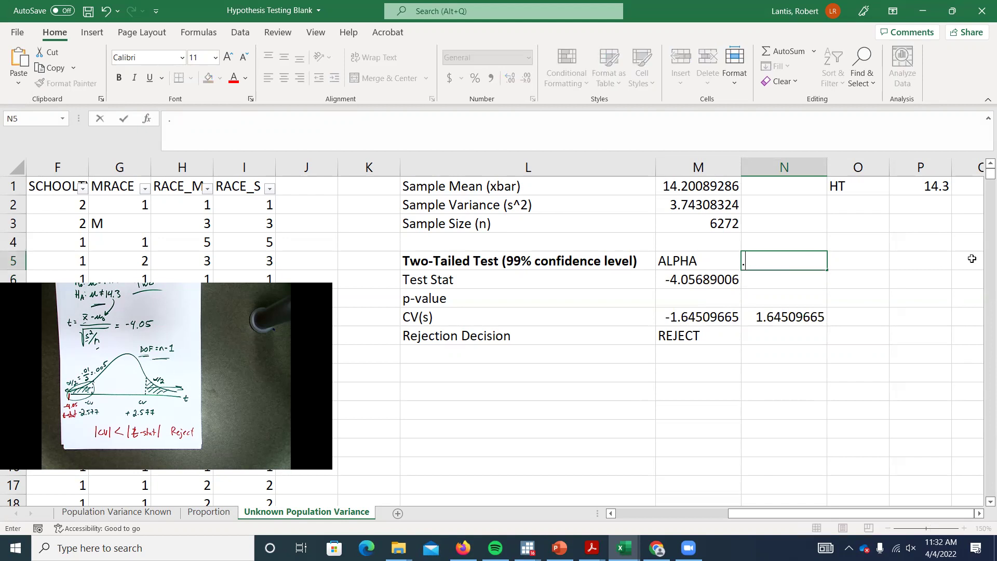
key("Return")
left_click(916, 186)
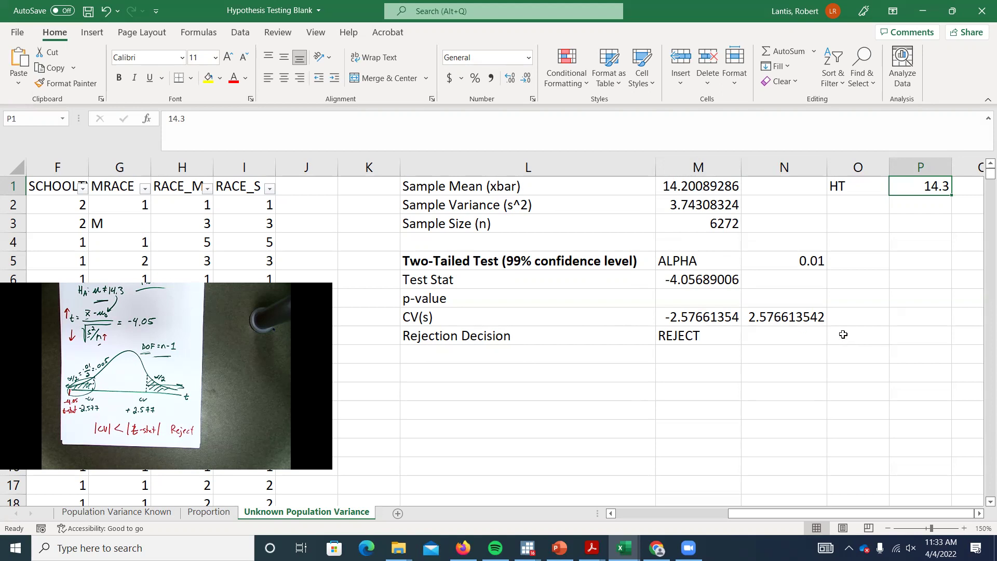
Calculate the two-tailed critical value in O8 with =t.inv.2t(N5,M3-1).
left_click(842, 318)
type("=t")
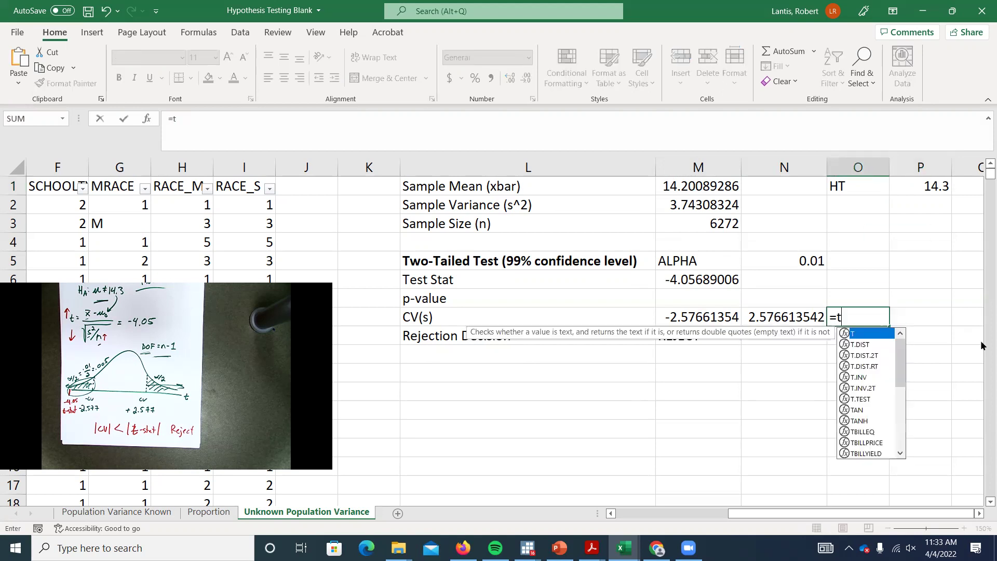
type(".inv.2t(")
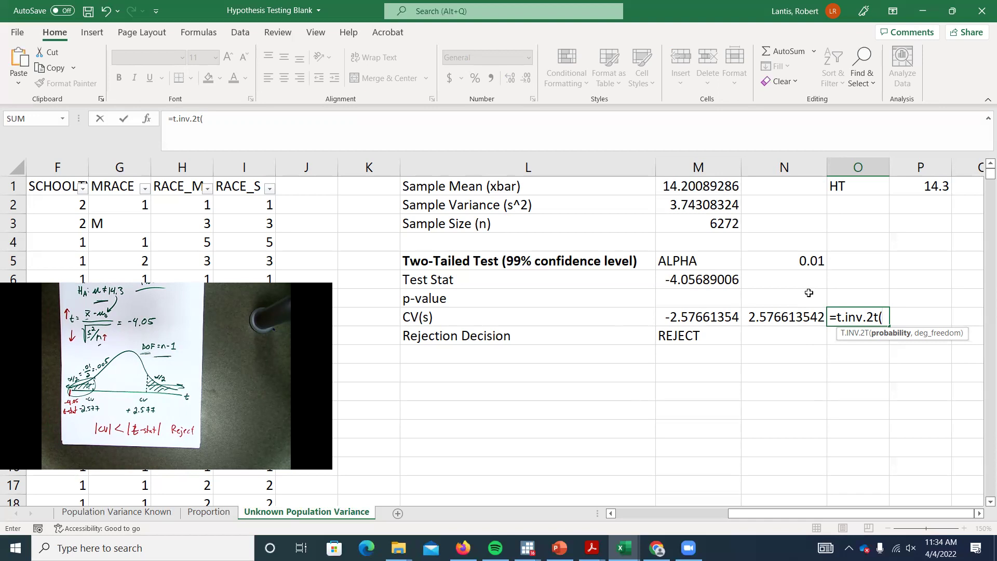
left_click(784, 261)
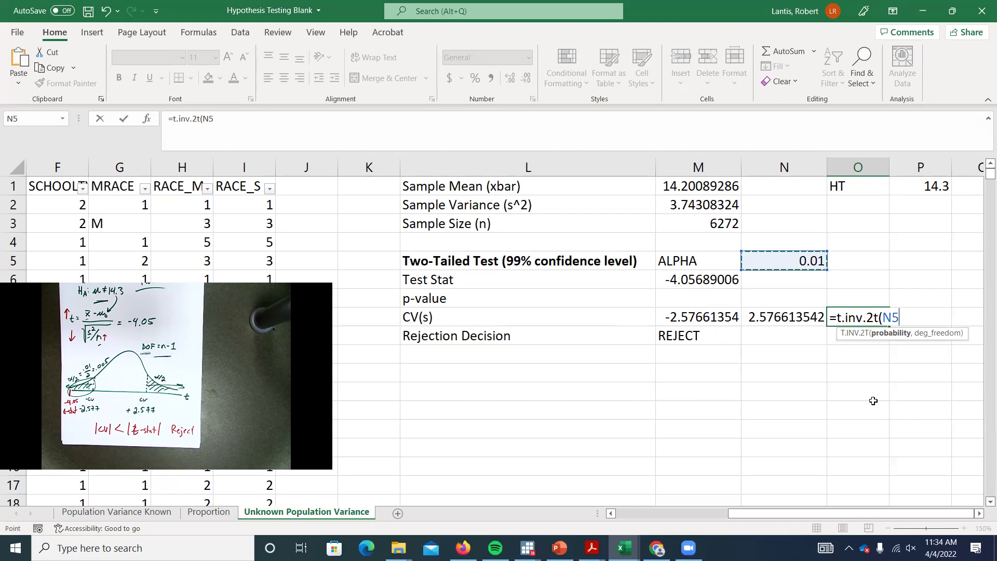
type(",")
left_click(724, 218)
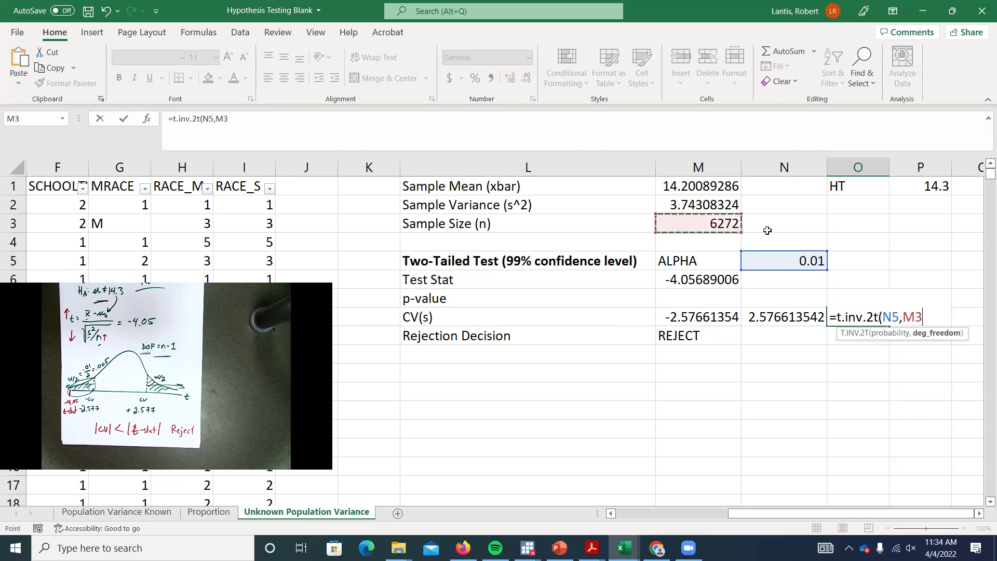
type("-1)")
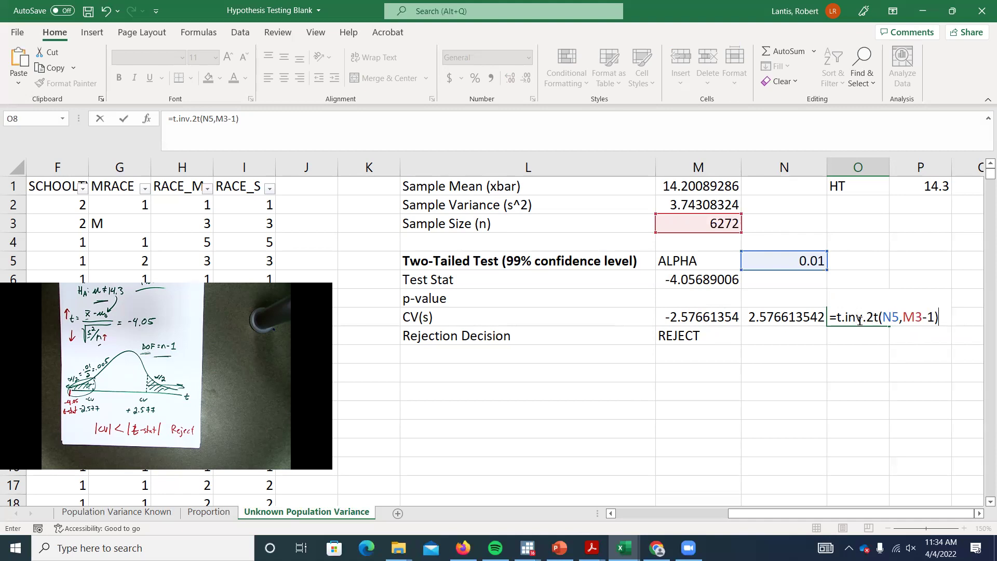
key("Return")
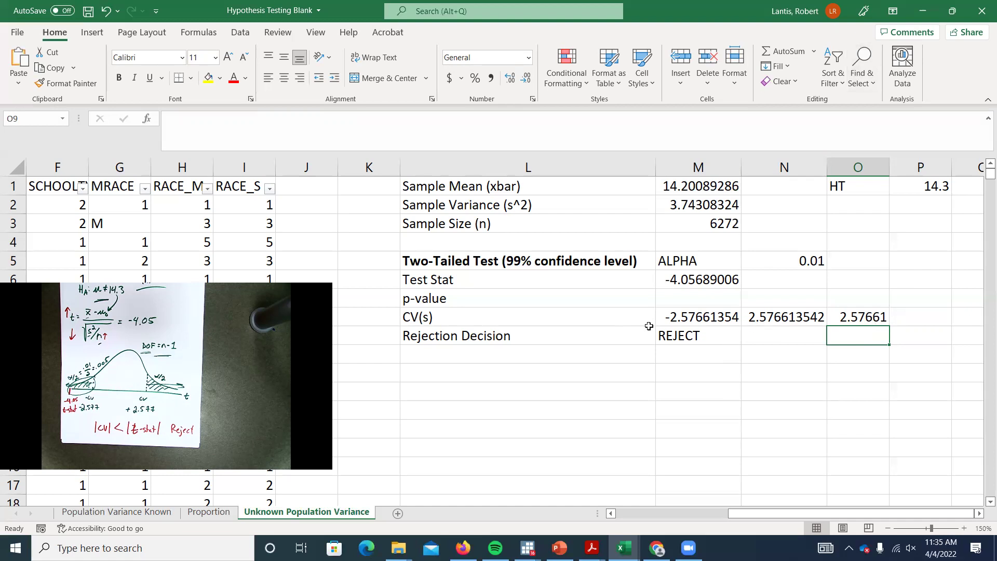
Append "(CV)" to the Rejection Decision label in L9.
left_click(547, 337)
double_click(549, 338)
type("(CV)")
key("Return")
Copy the L9 label into L10 and change the copy to "Rejection Decision (pvalue)".
left_click(575, 342)
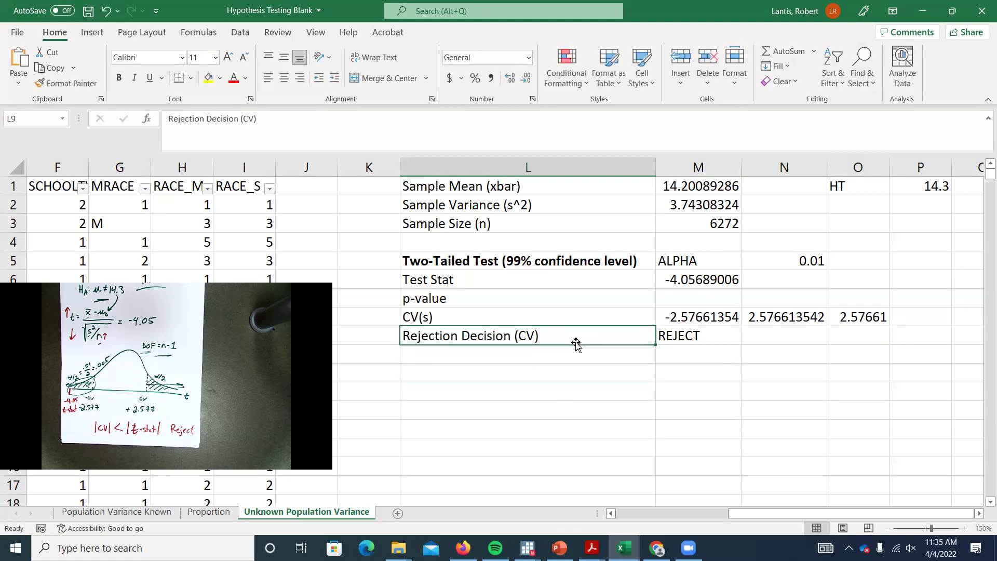
key("ctrl+c")
key("Down")
key("ctrl+v")
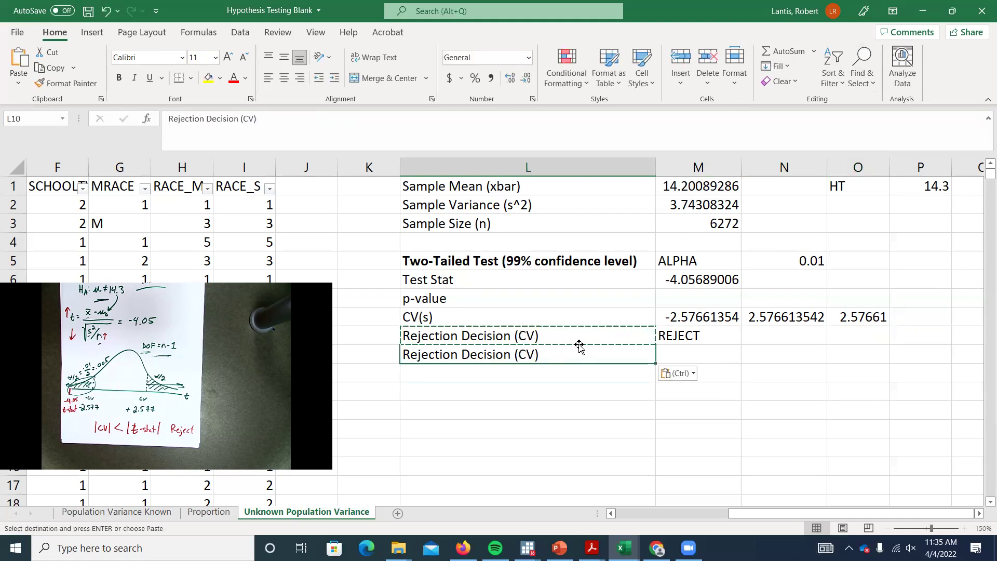
double_click(518, 356)
key("BackSpace")
key("BackSpace")
type("pvalue")
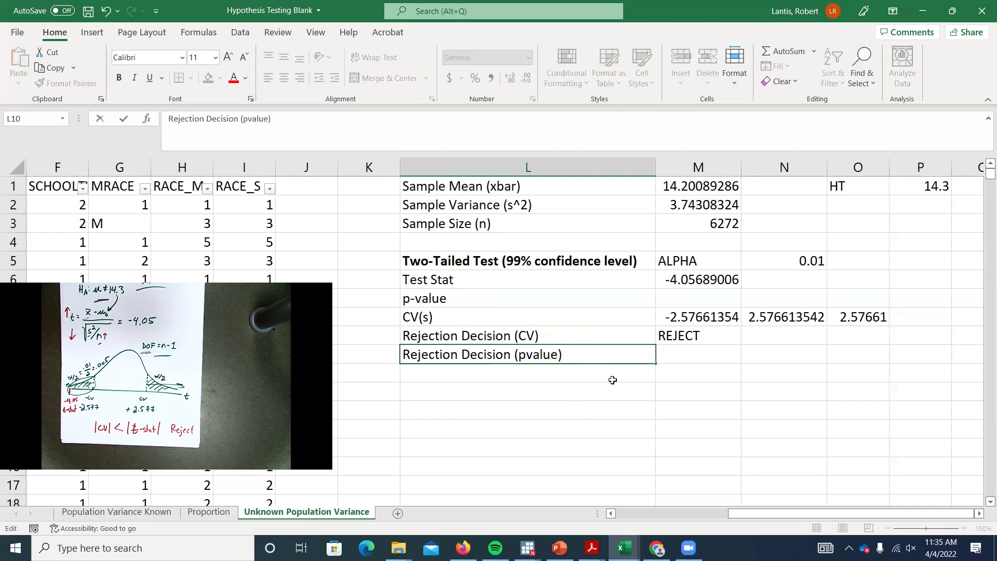
key("Return")
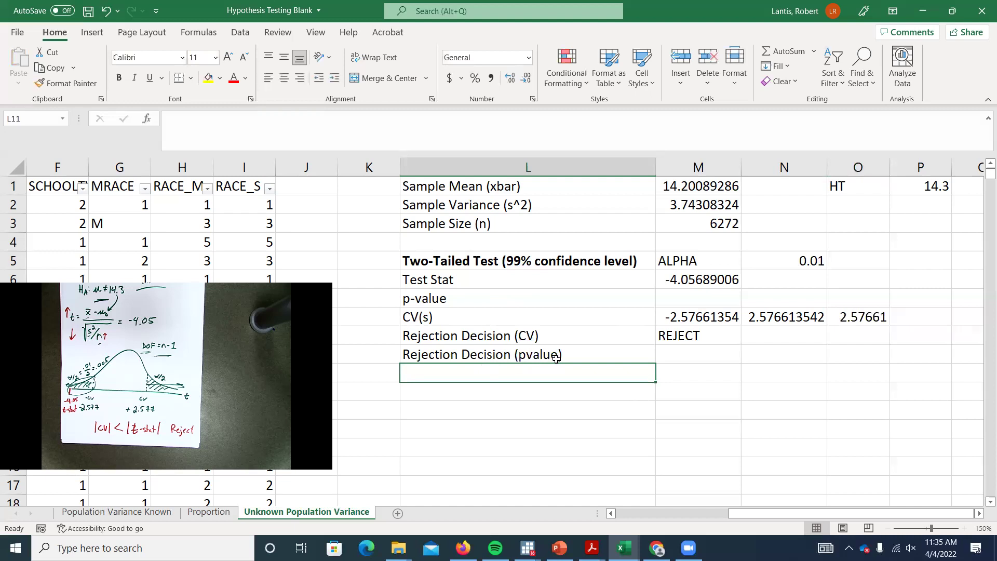
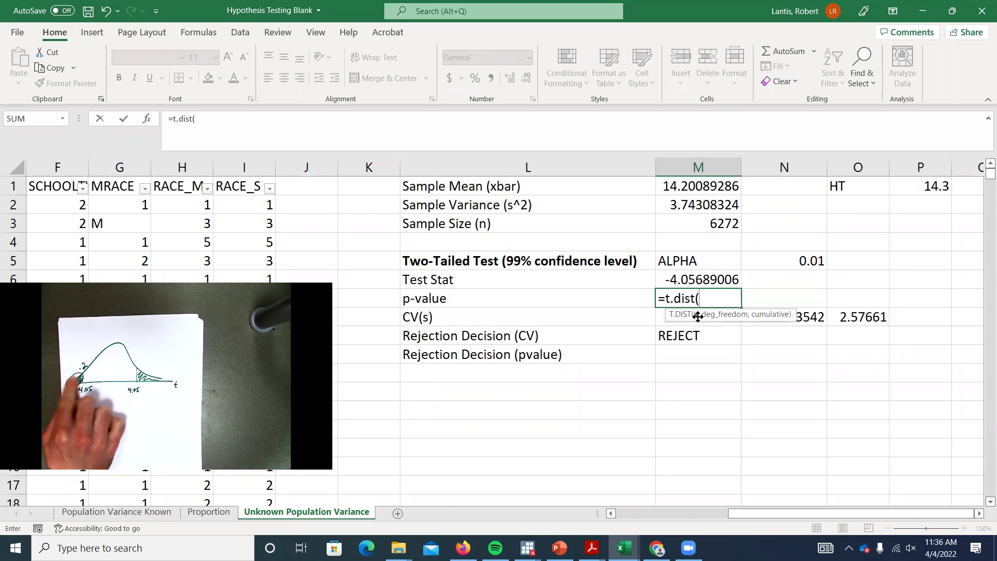
Fill in the arguments of the p-value formula in M7 as =t.dist(M6,M3-1,1).
left_click(702, 281)
type(",")
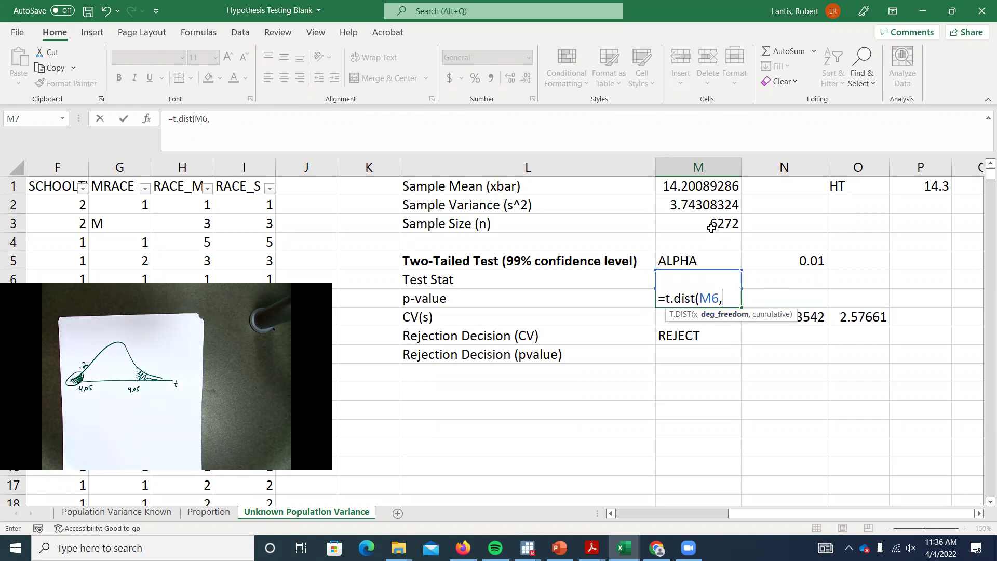
left_click(734, 223)
type("-1")
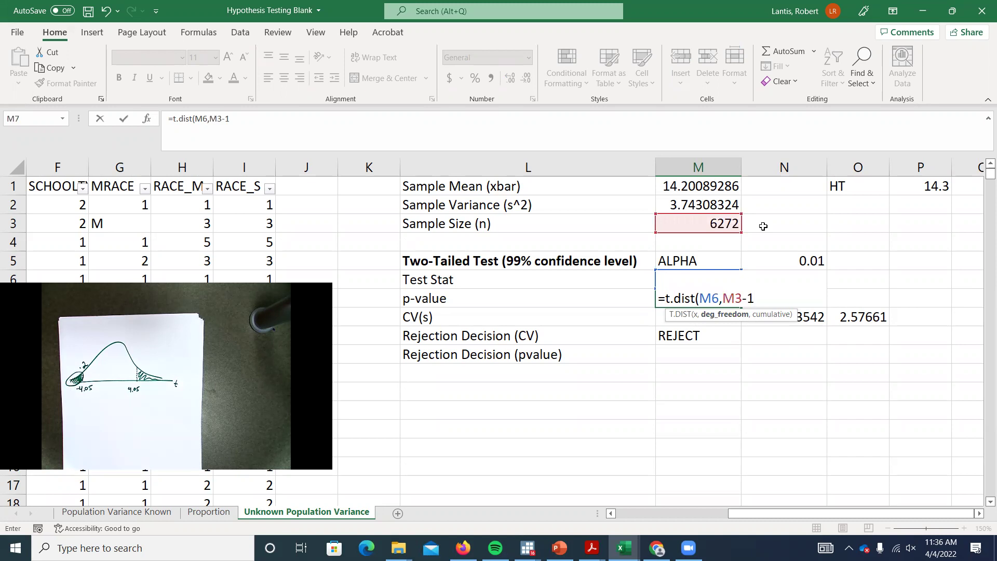
type(",1)")
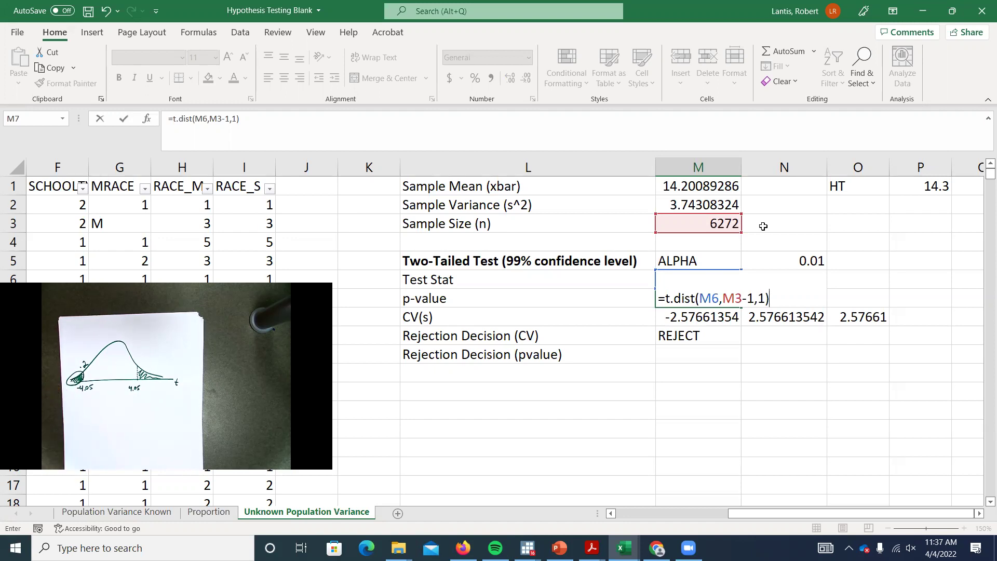
Switch to T Tables.pdf in Acrobat and examine the large degrees-of-freedom rows and alpha columns, then return to the Excel workbook.
left_click(592, 548)
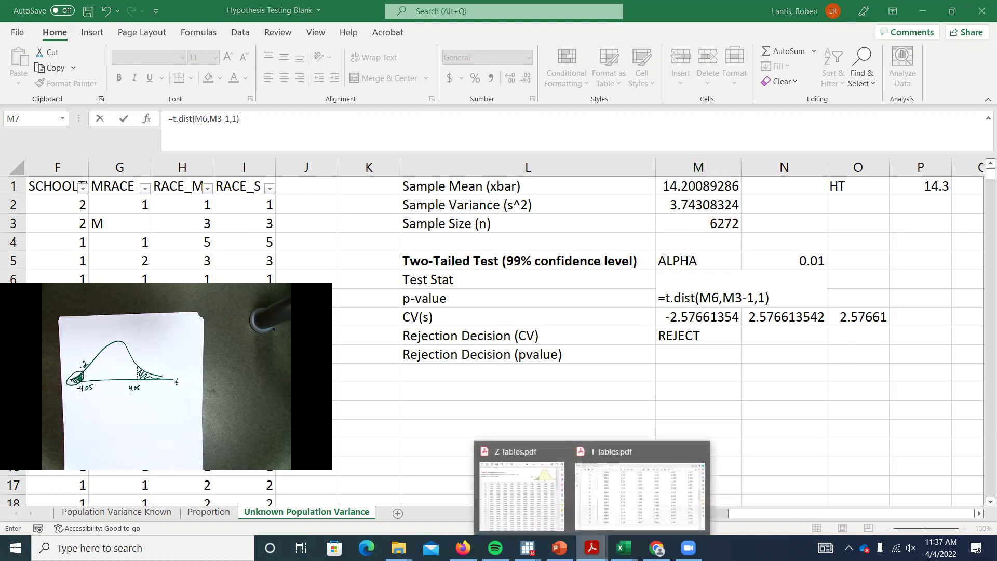
left_click(604, 494)
scroll(437, 217, "down", 10)
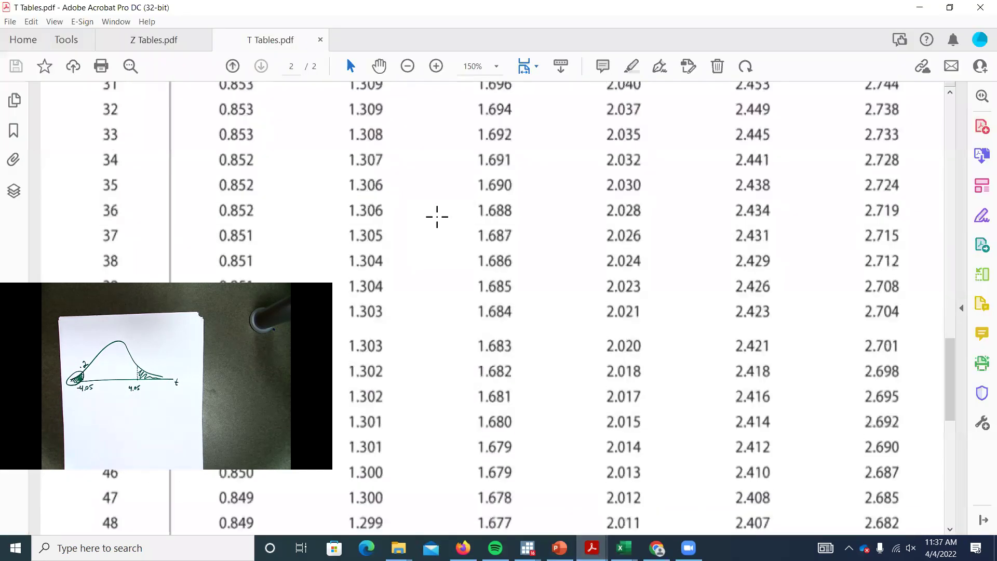
scroll(437, 217, "down", 10)
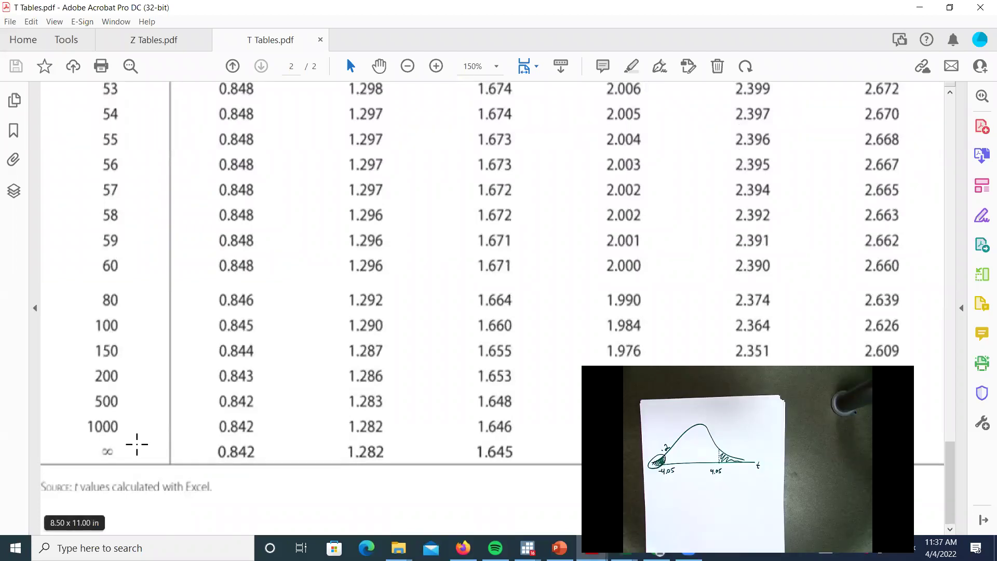
scroll(729, 264, "up", 3)
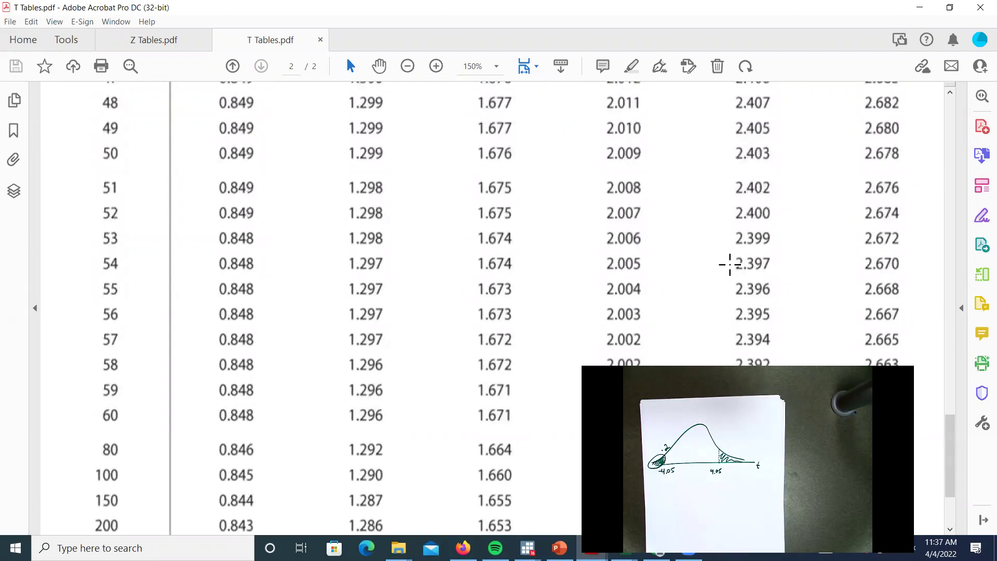
scroll(730, 264, "up", 14)
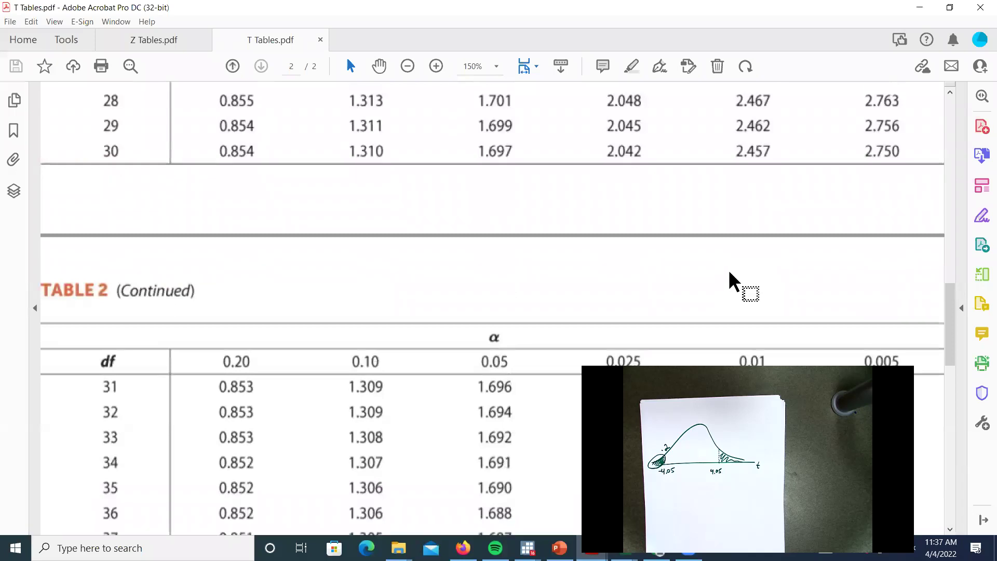
scroll(735, 278, "down", 6)
scroll(725, 273, "down", 10)
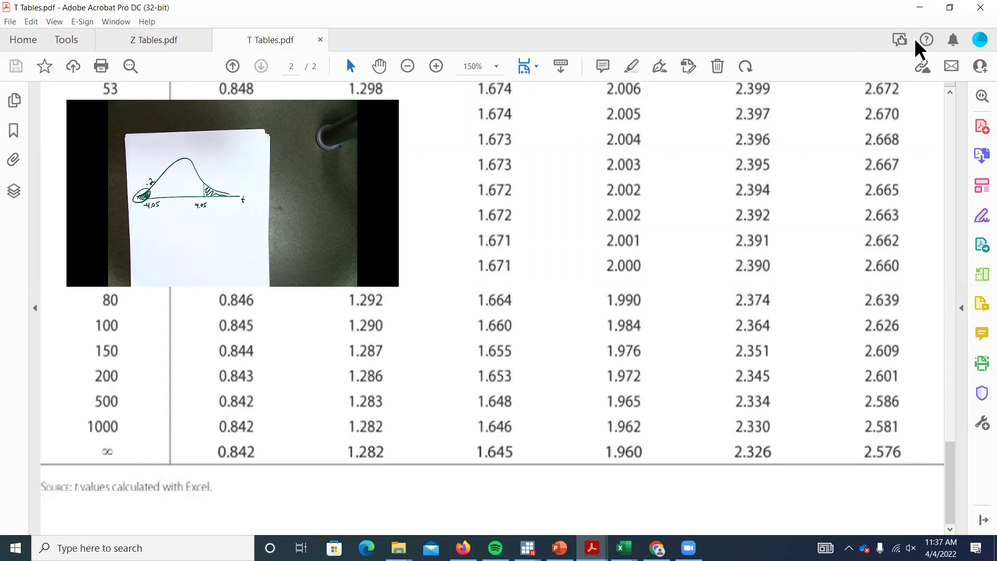
left_click(920, 23)
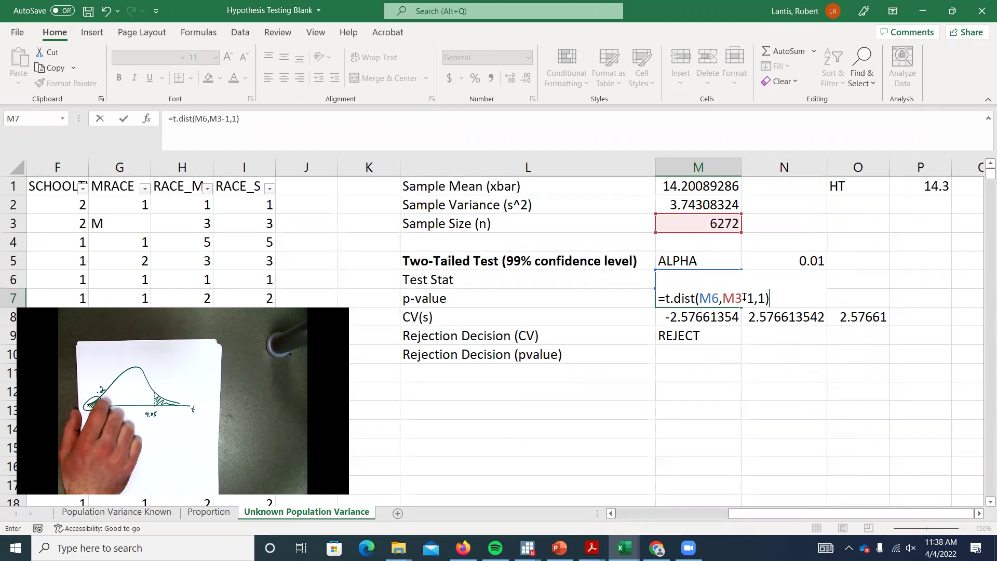
Double the p-value formula in M7 by adding *2 after the T.DIST function and enter it.
type("*2")
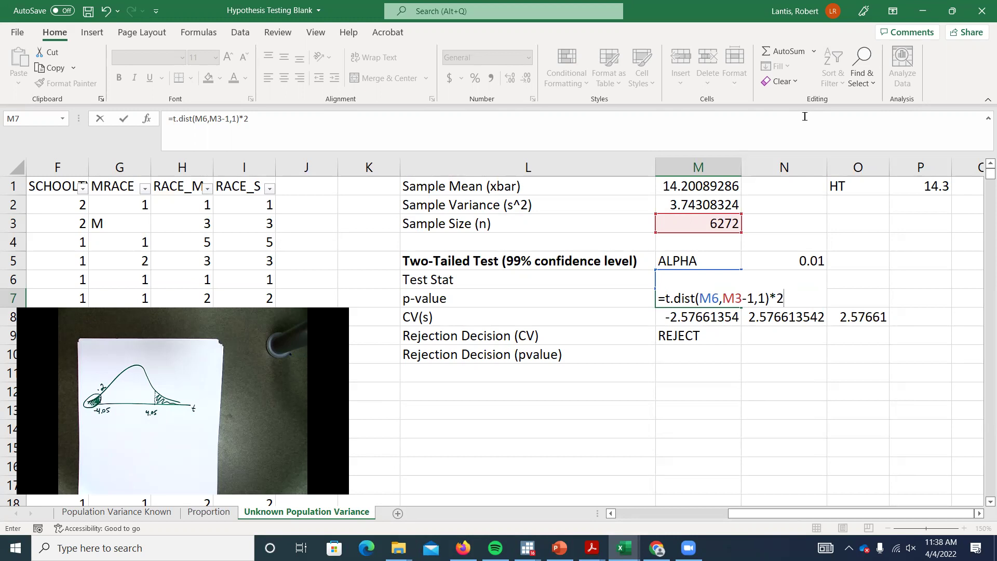
key("Return")
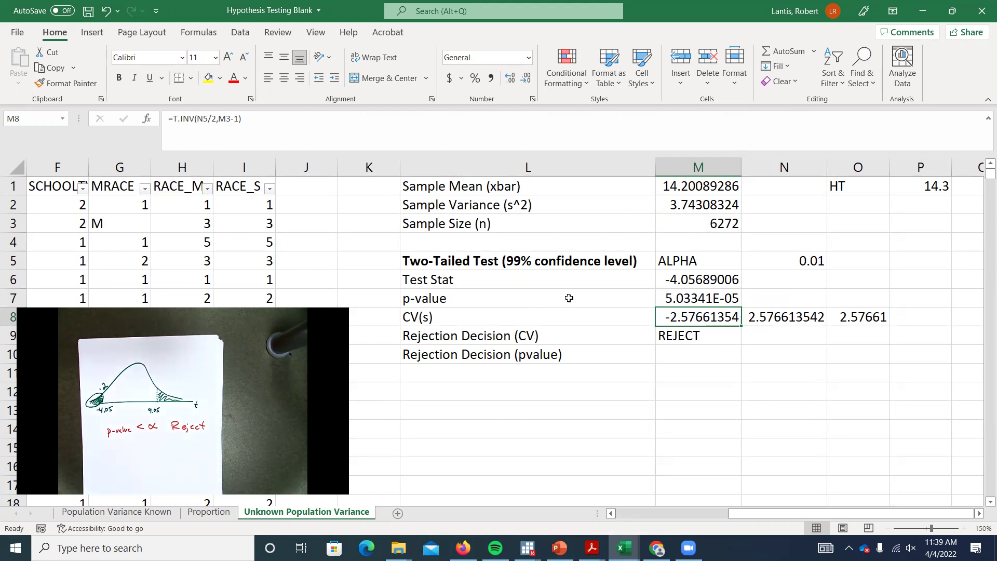
Enter the p-value rejection decision in M10 as =IF(M7<N5,"REJECT","FAIL TO REJECT") and review the finished formula.
left_click(671, 356)
type("=if(")
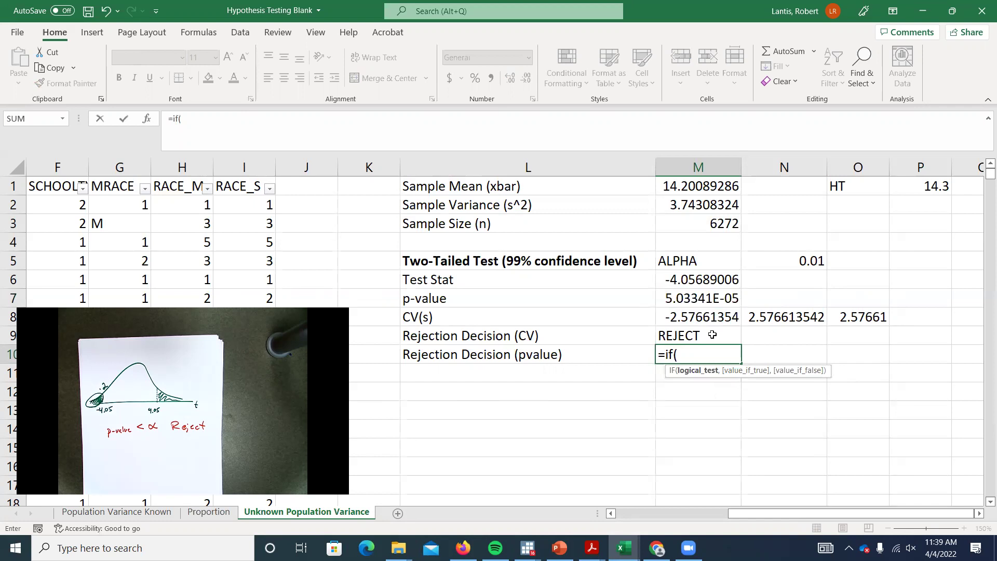
left_click(687, 295)
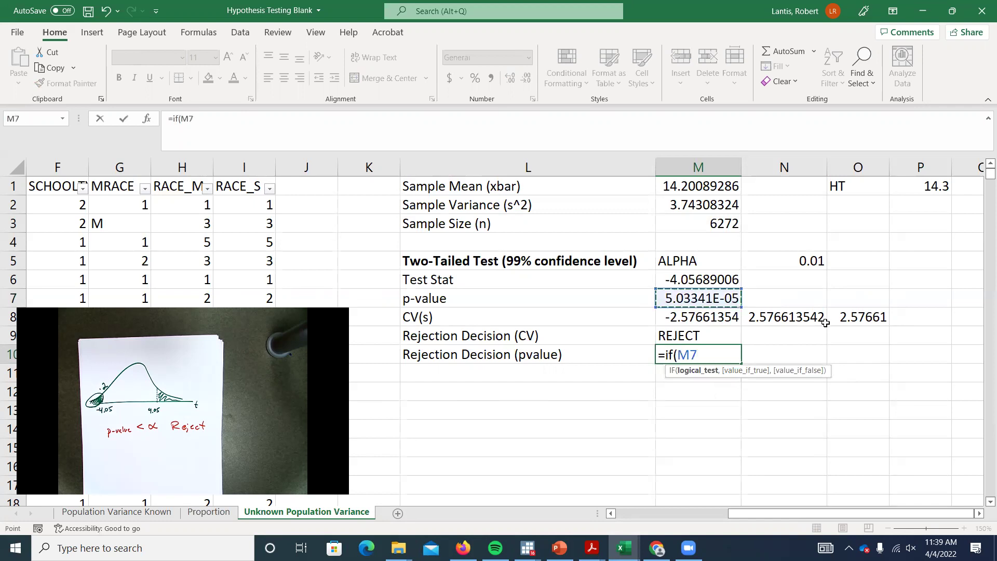
type("<")
left_click(802, 259)
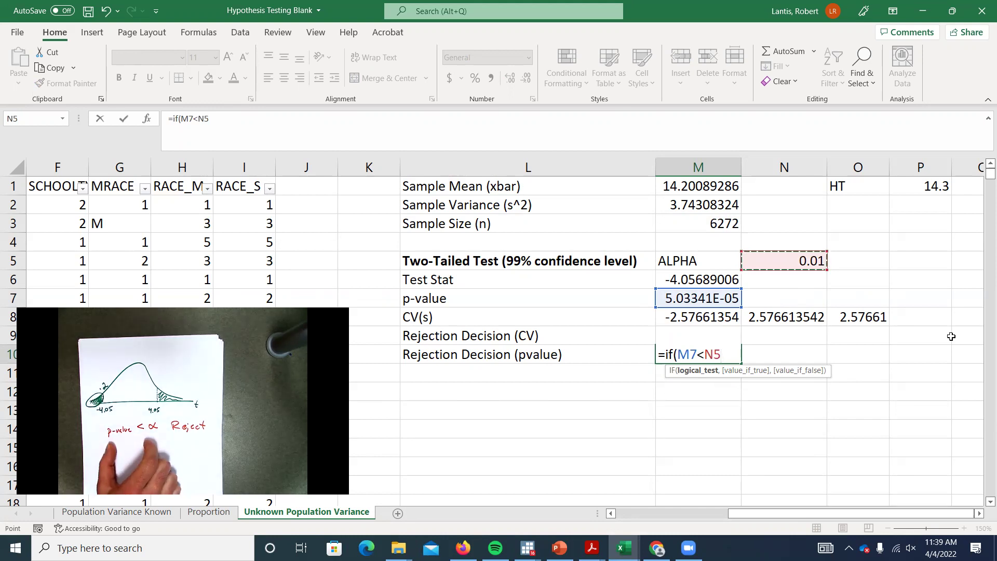
type(",\"REJECT\",\"FAIL T")
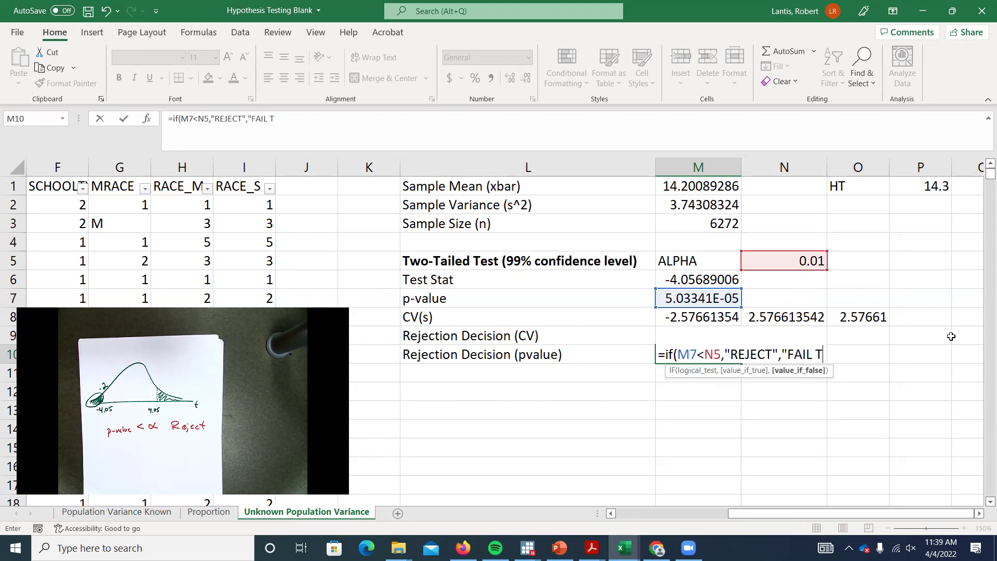
type("O REJECT\")")
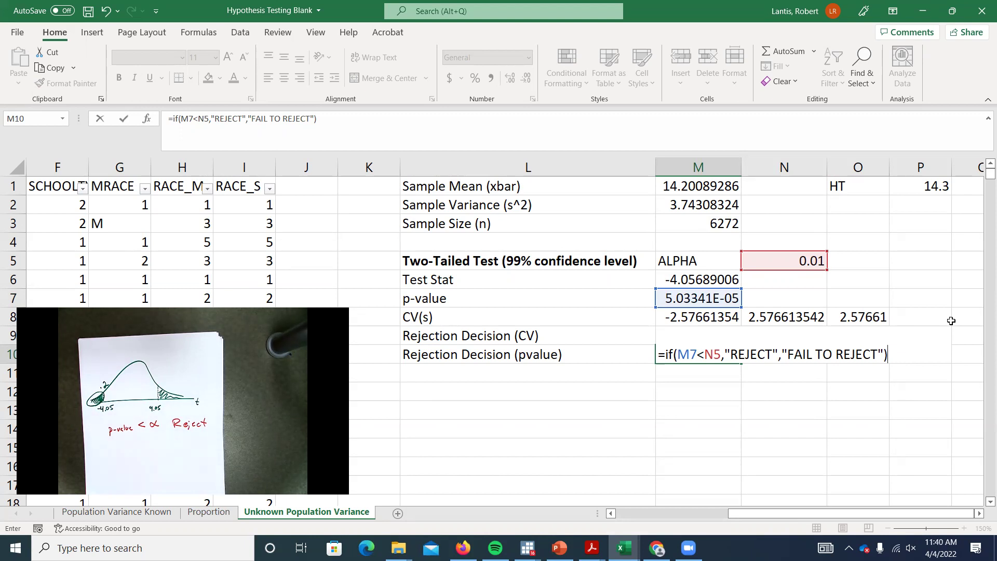
key("Return")
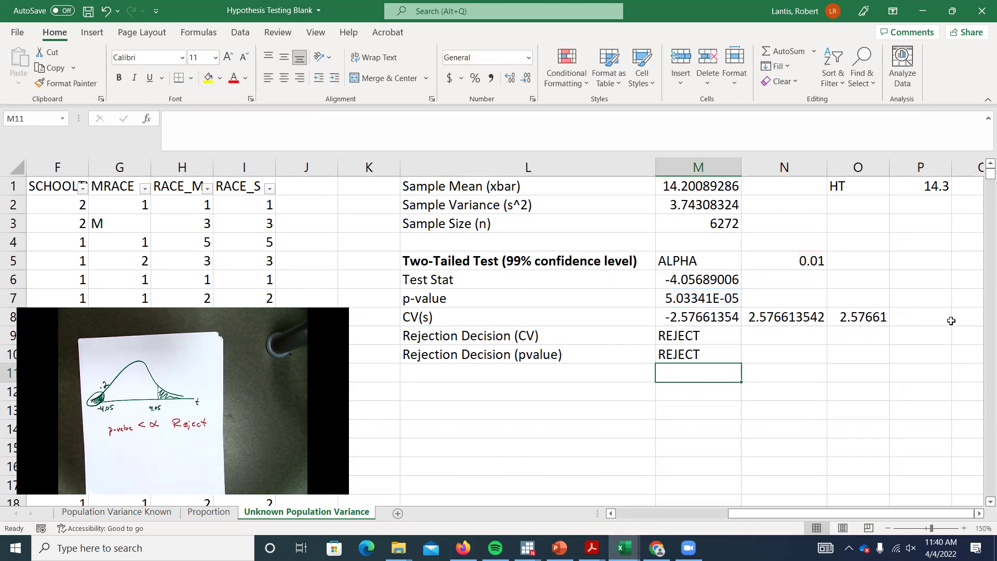
double_click(725, 354)
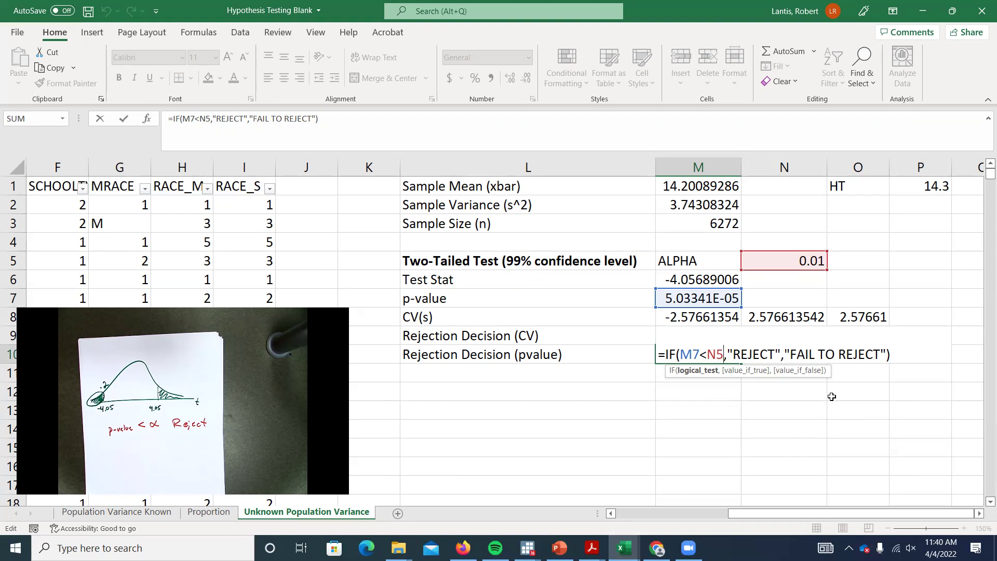
key("Return")
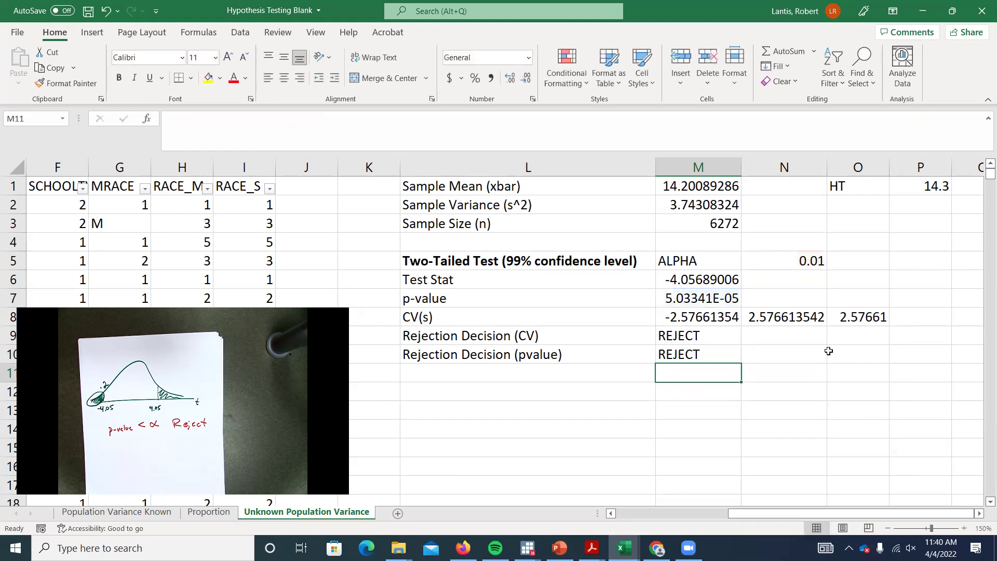
left_click(798, 305)
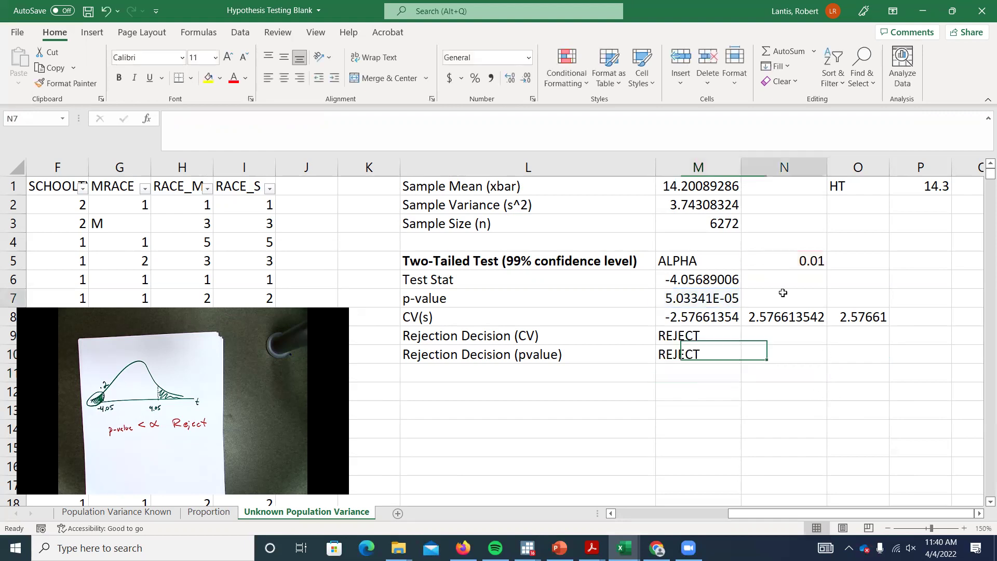
Try 14.25 as the hypothesized mean in P1, and set it back to 14.3.
left_click(928, 188)
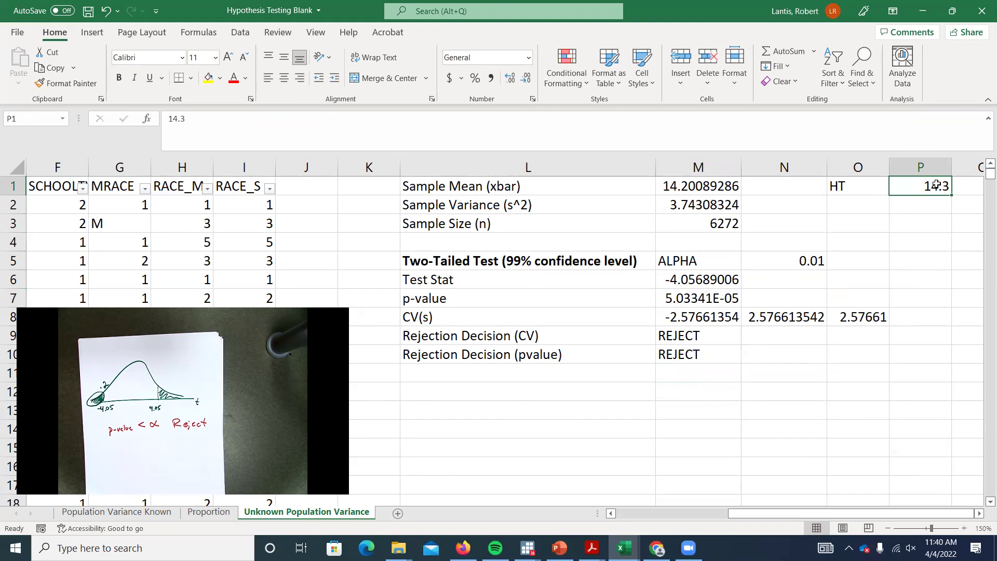
type("14.25")
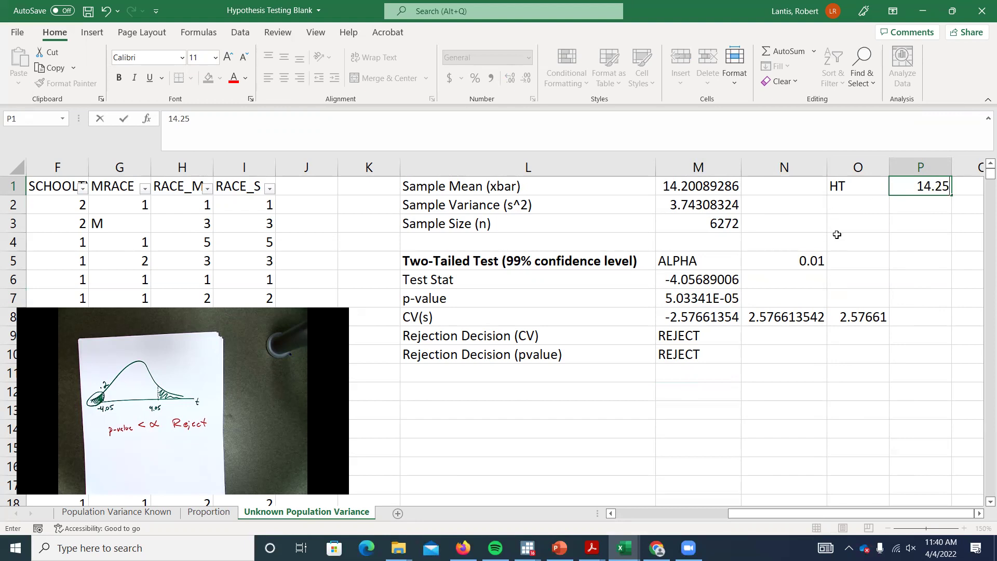
key("Return")
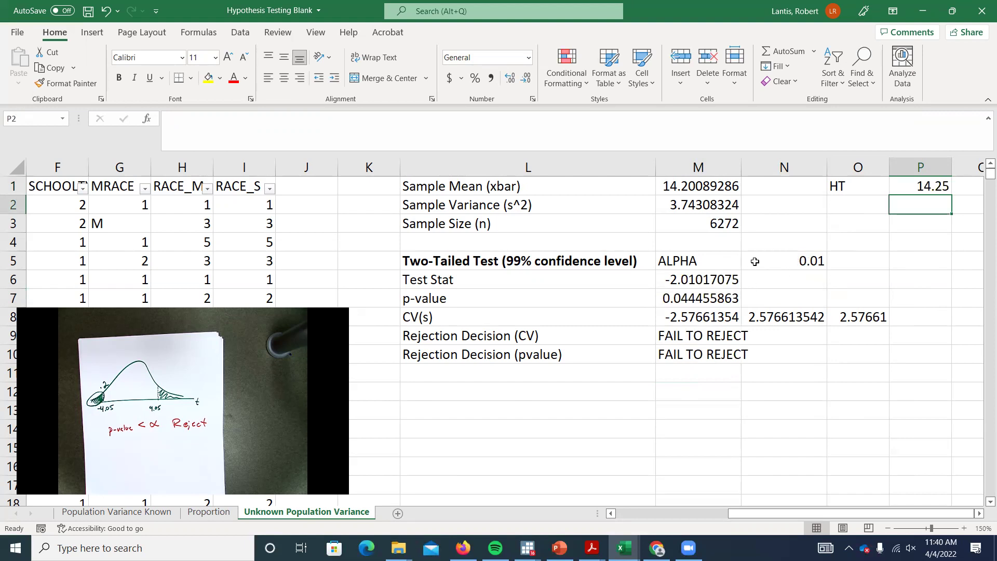
left_click(917, 186)
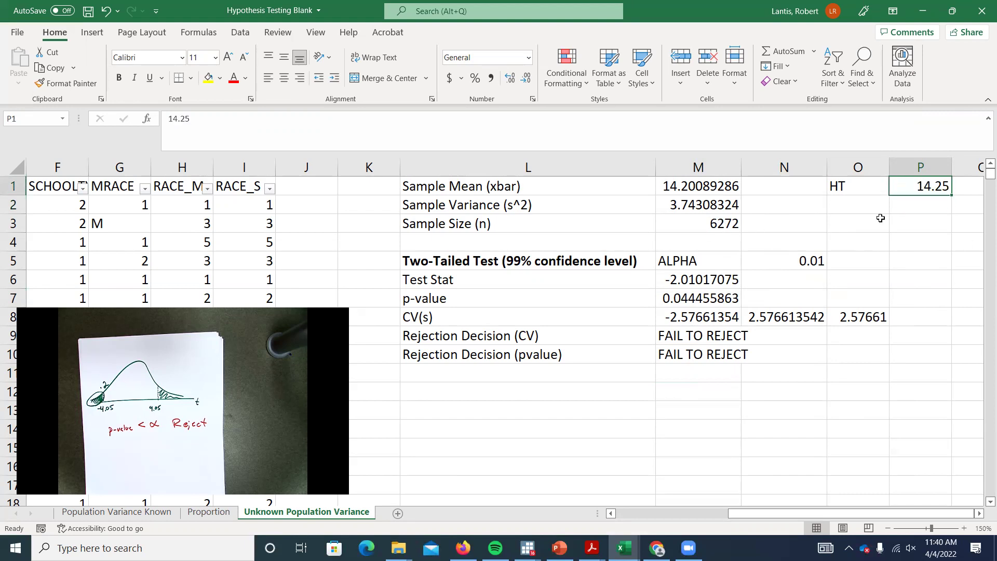
type("14.3")
key("Return")
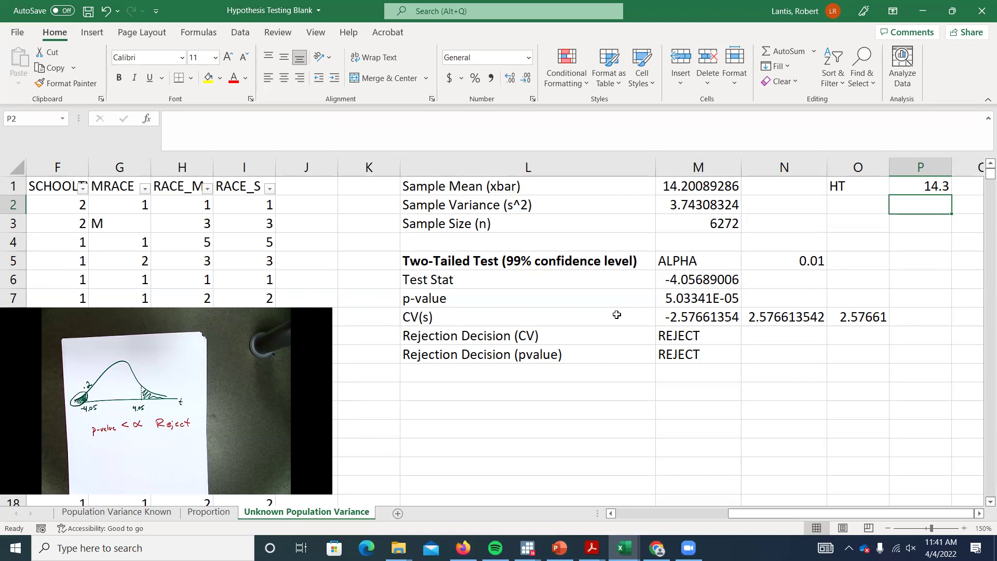
Enter an alternative two-tailed p-value formula in N7 as =T.DIST.2T(M6,M3-1).
left_click(764, 294)
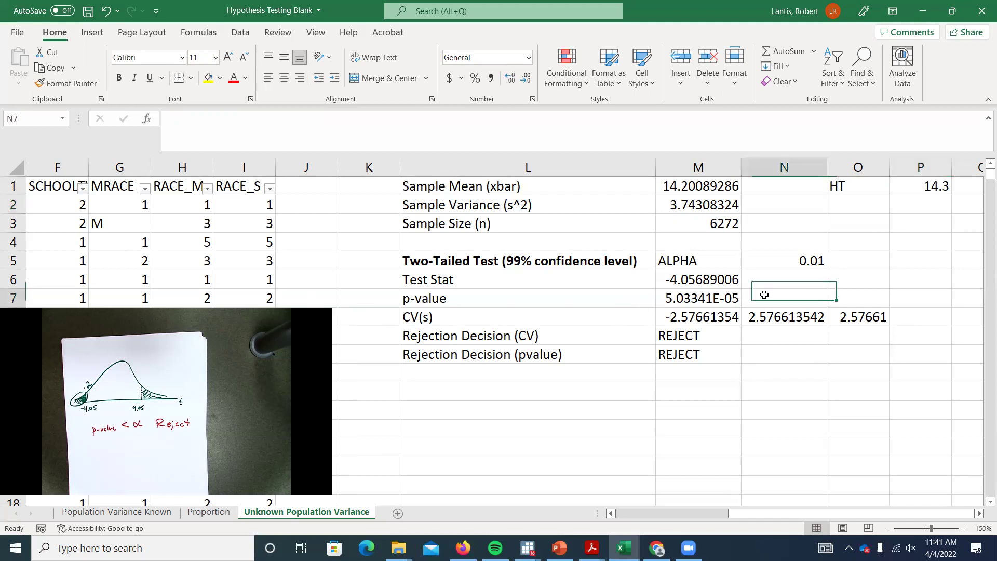
type("=")
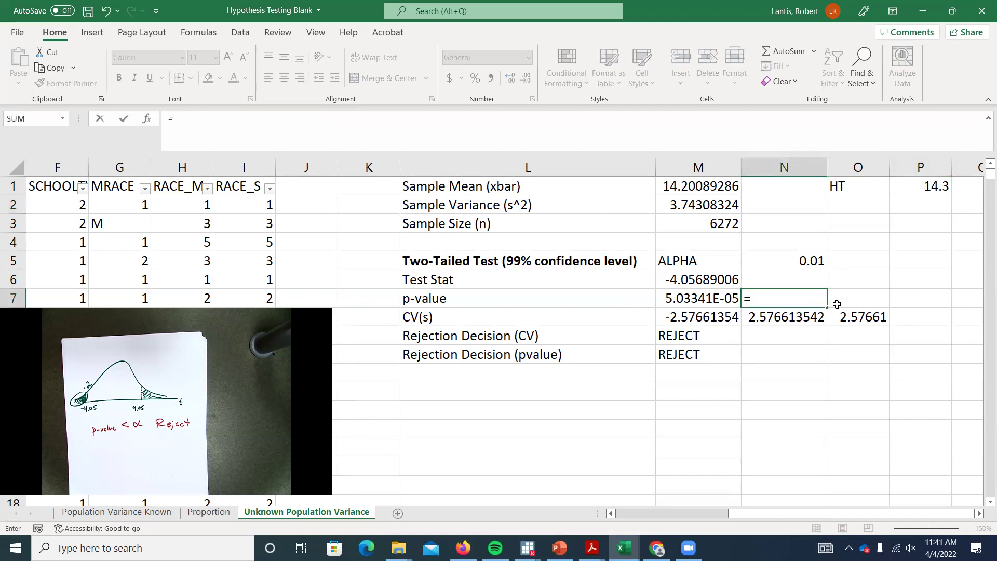
type("t.dist(")
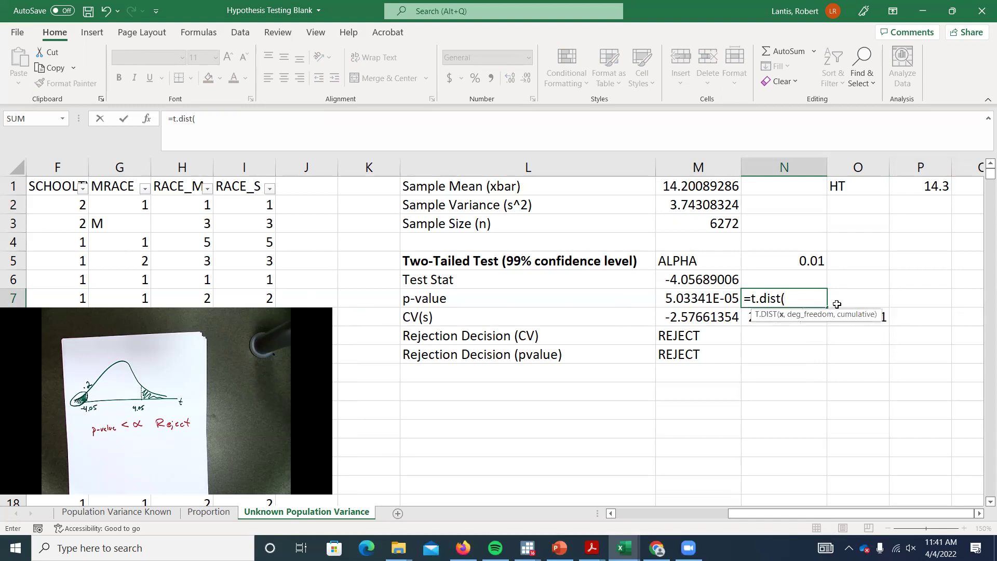
key("BackSpace")
type(".2")
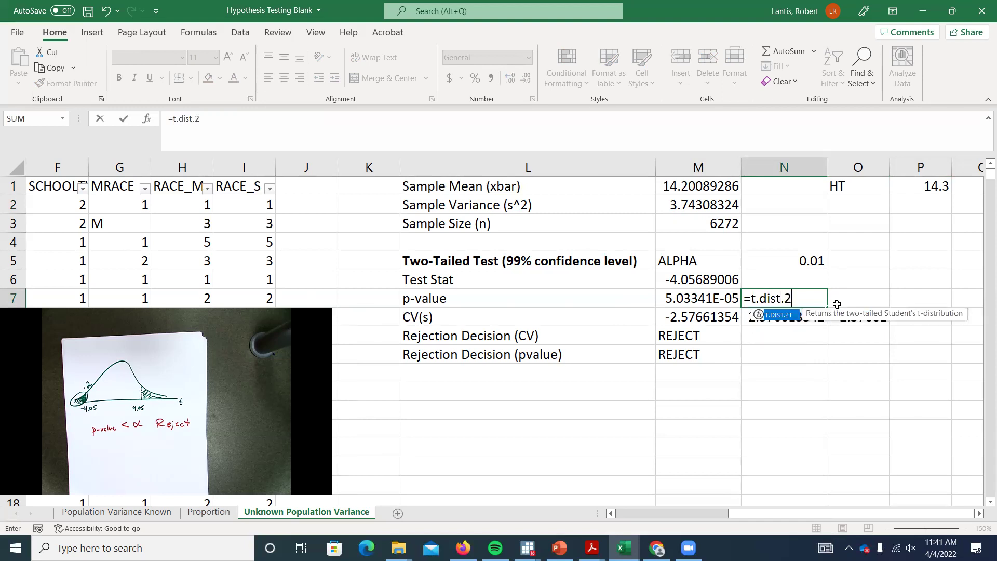
type("t(")
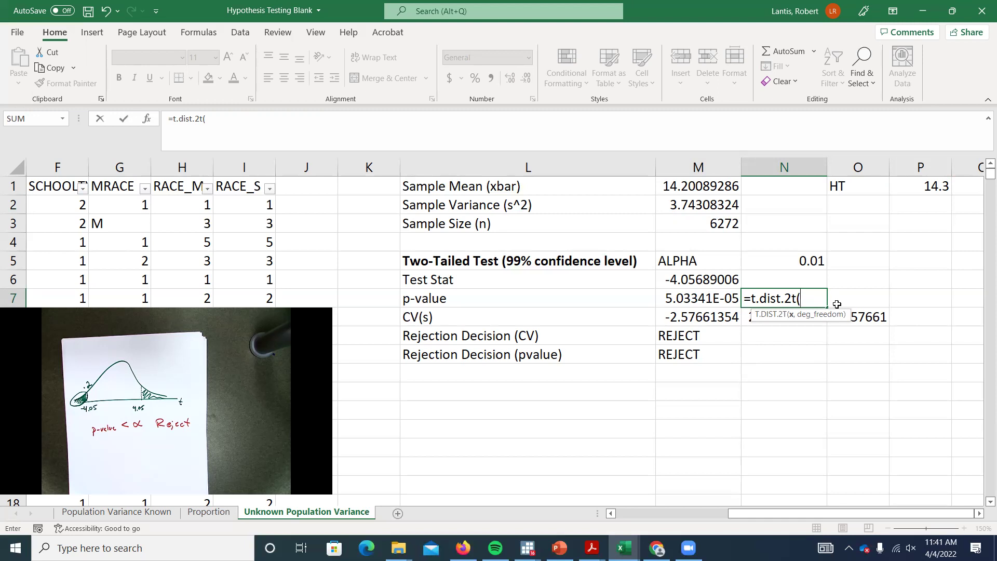
left_click(704, 278)
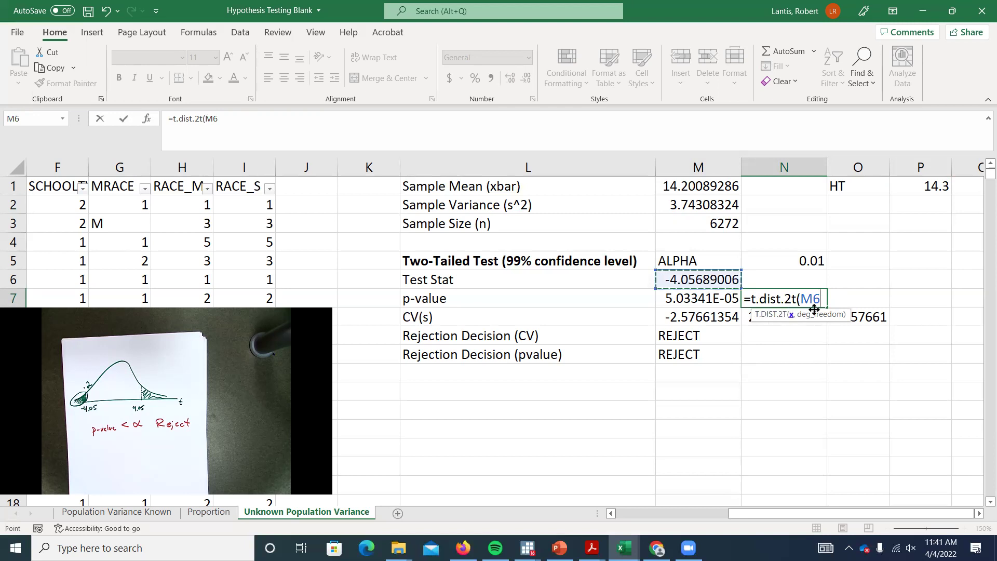
type(",")
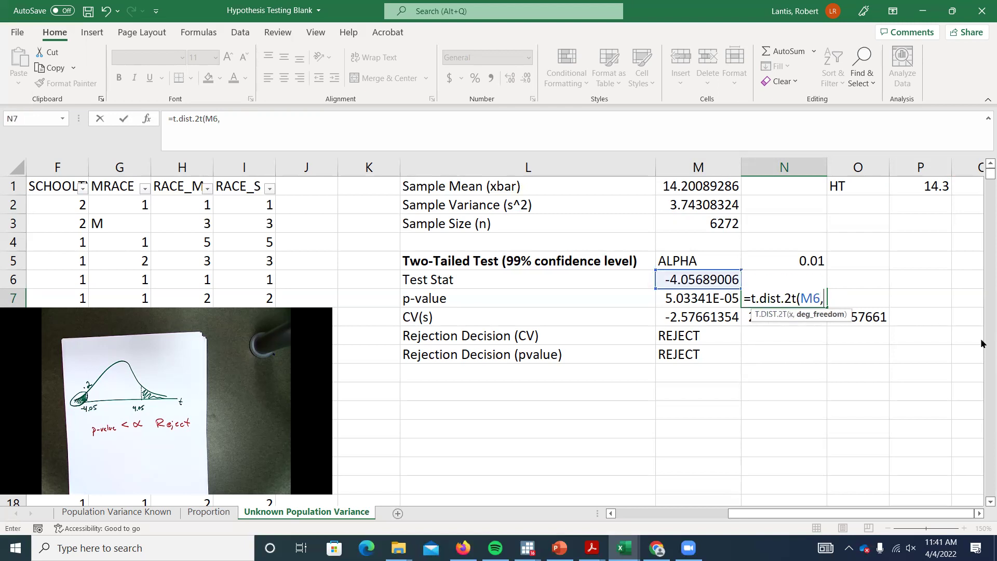
left_click(726, 223)
type("-1)")
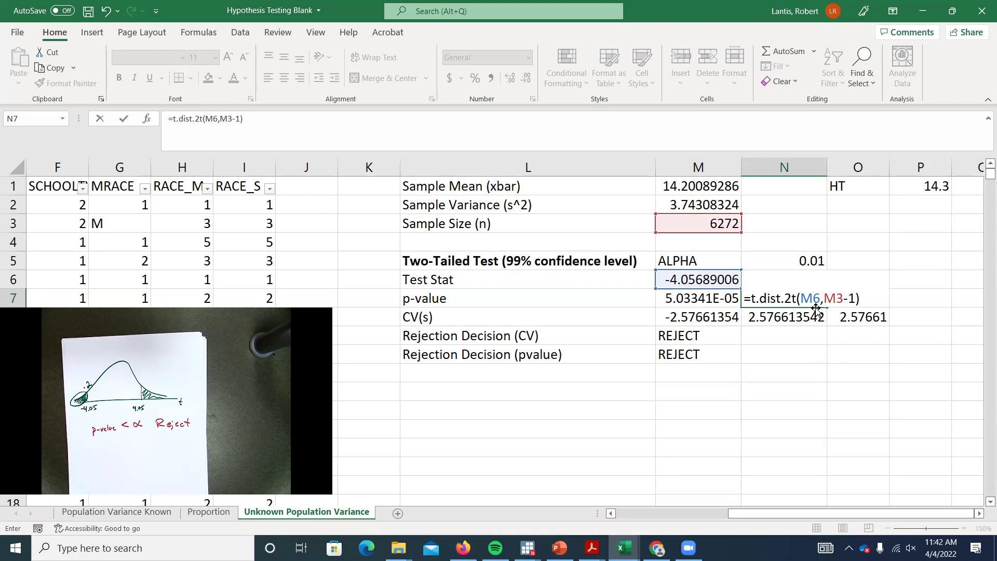
key("Return")
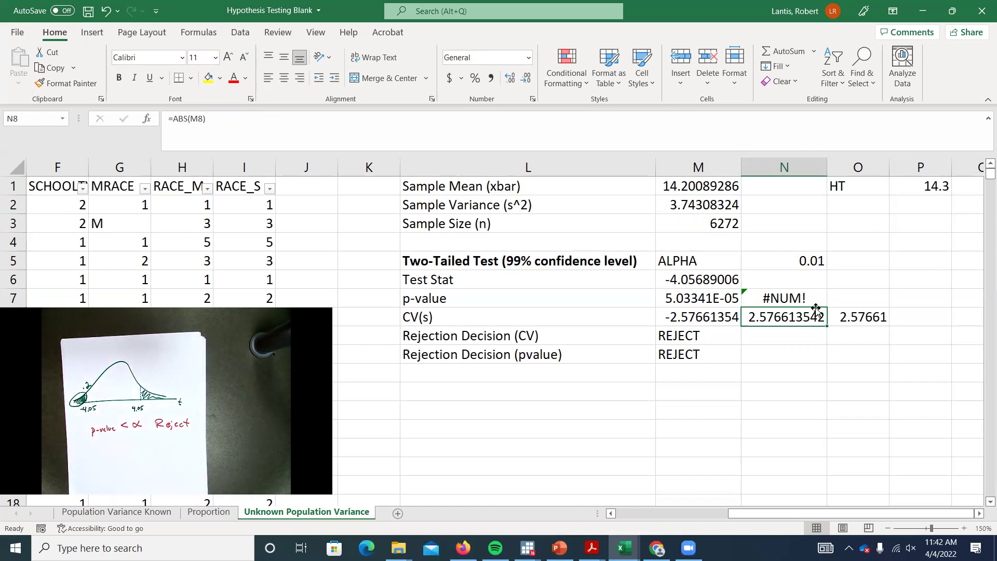
Wrap the test statistic in N7's formula in an absolute value, making it =T.DIST.2T(ABS(M6),M3-1).
double_click(800, 297)
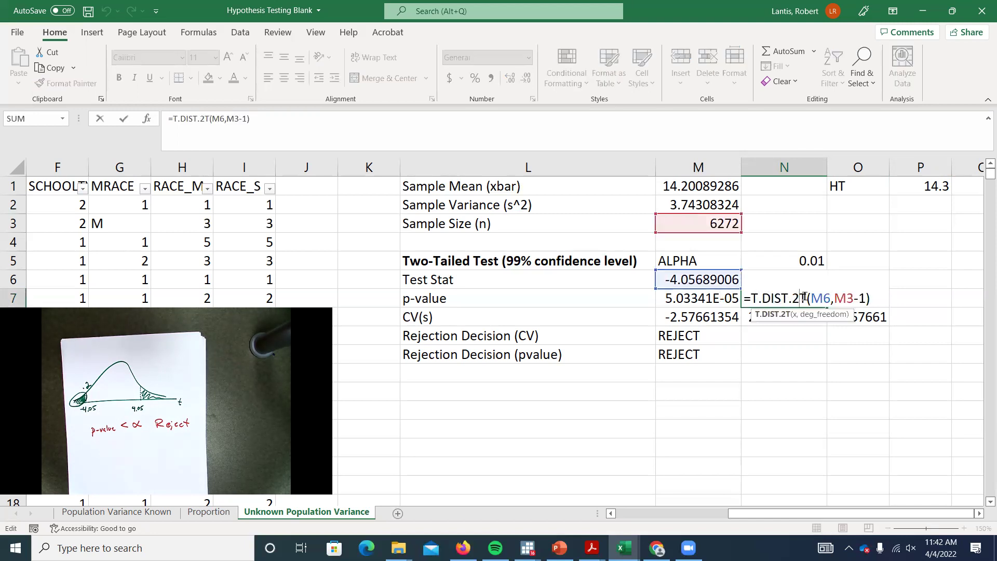
left_click(811, 298)
type("abs(")
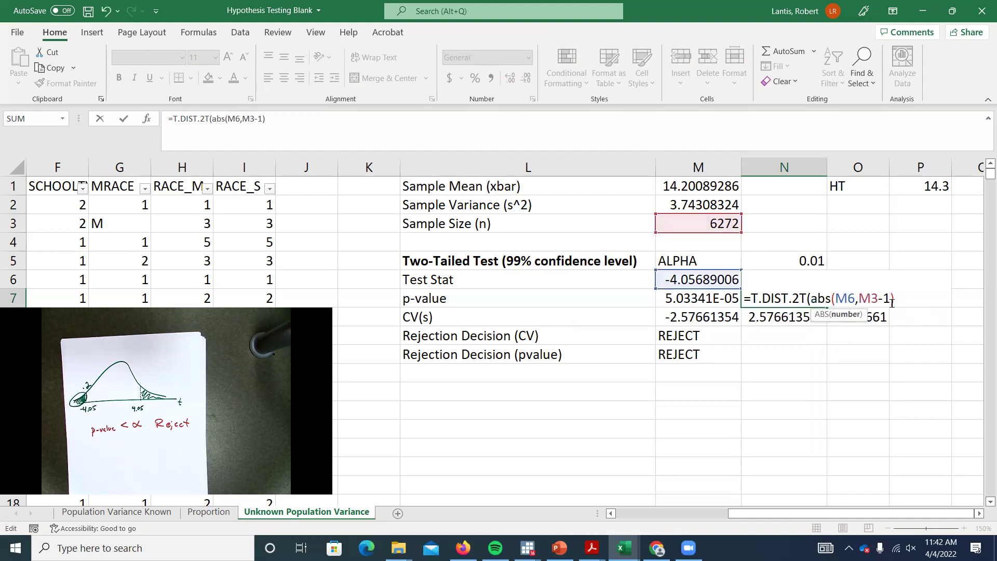
left_click(855, 298)
type(")")
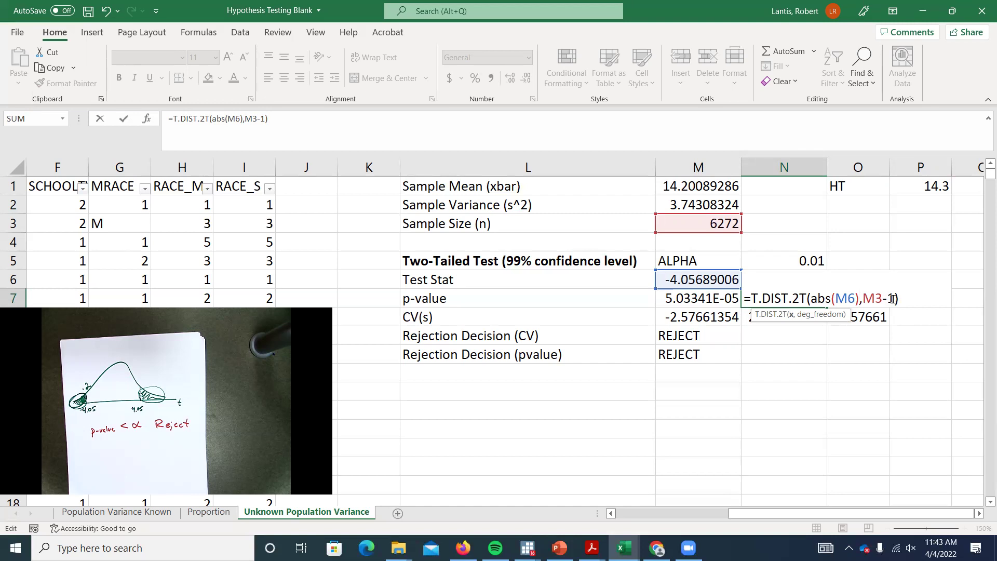
key("Return")
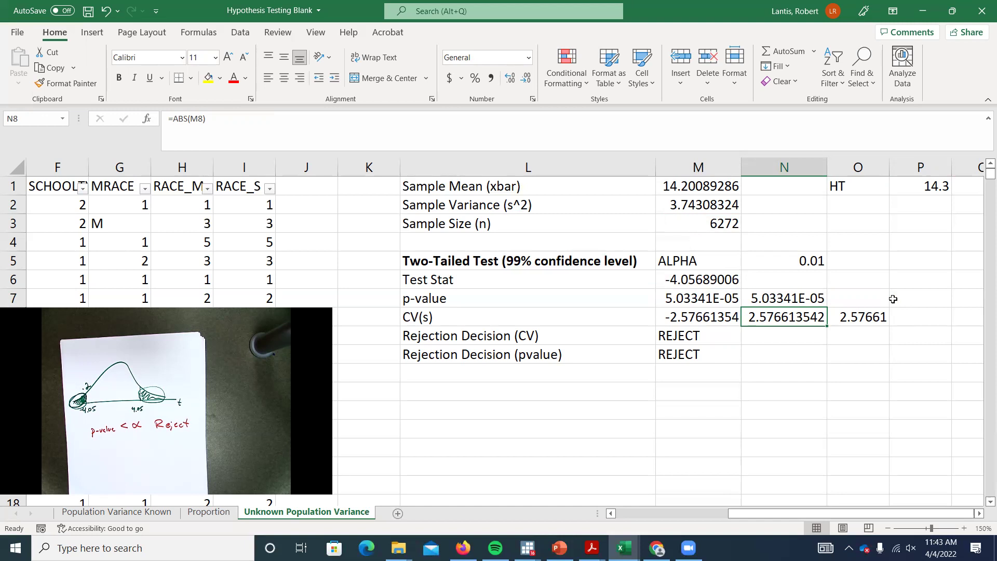
Compare the two p-value formulas in N7 and M7, leaving both cells without edits.
double_click(797, 298)
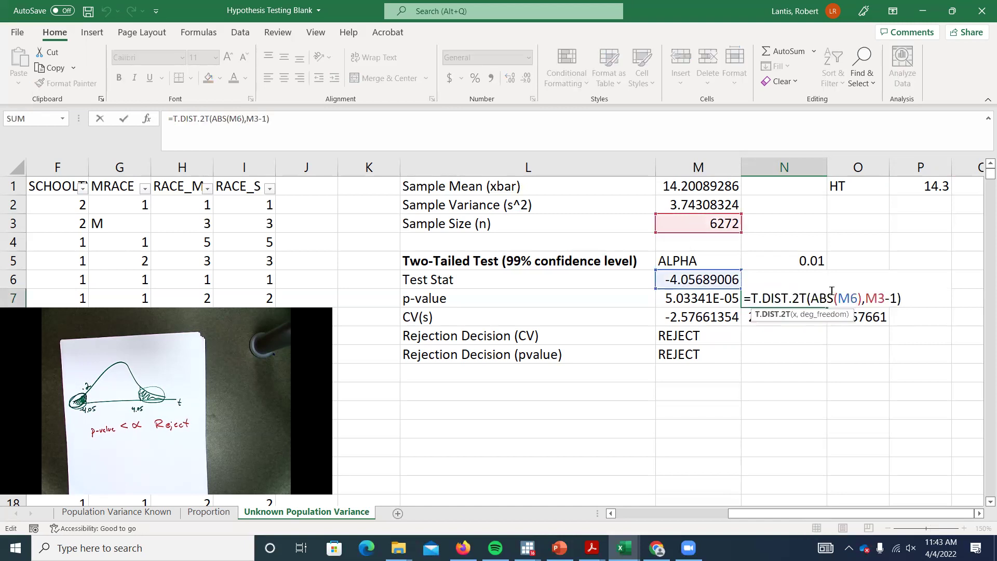
key("Escape")
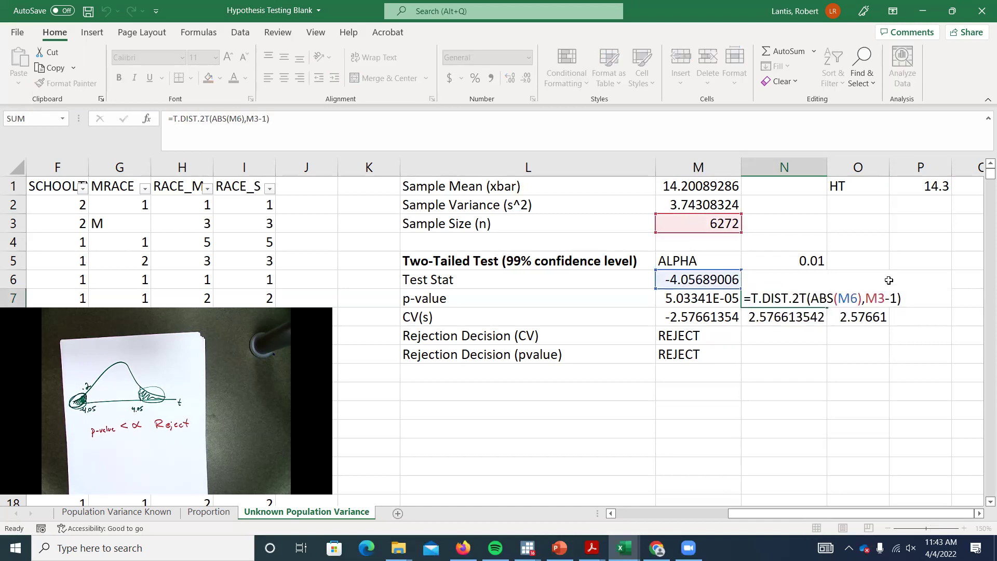
double_click(722, 300)
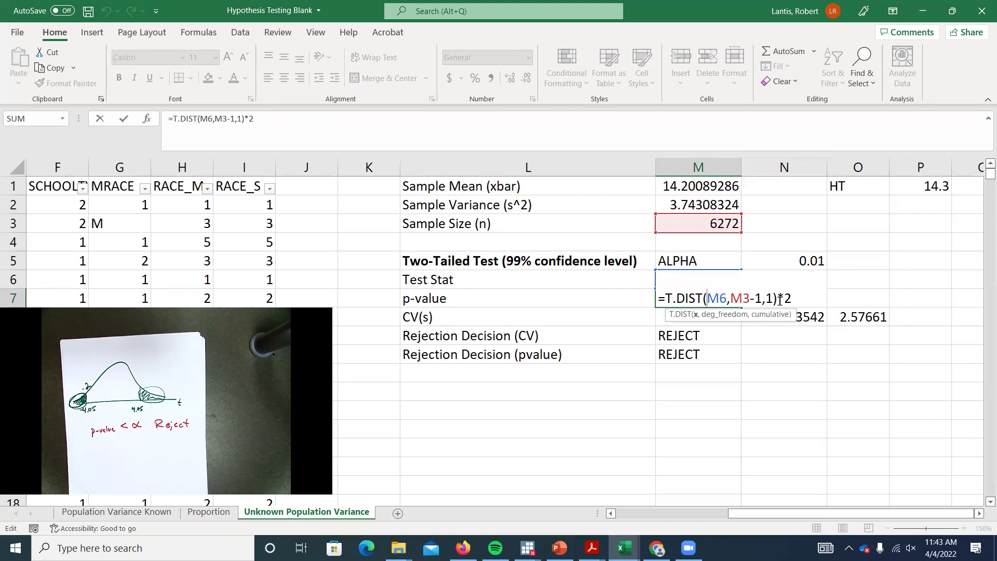
key("Return")
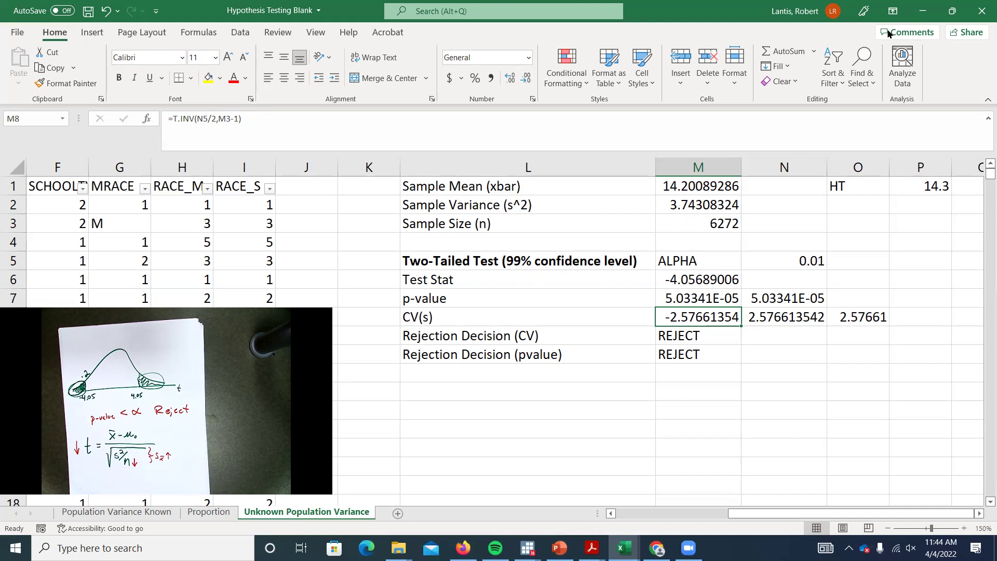
Try a sample size of 50 in M3 and undo the change.
left_click(732, 229)
type("50")
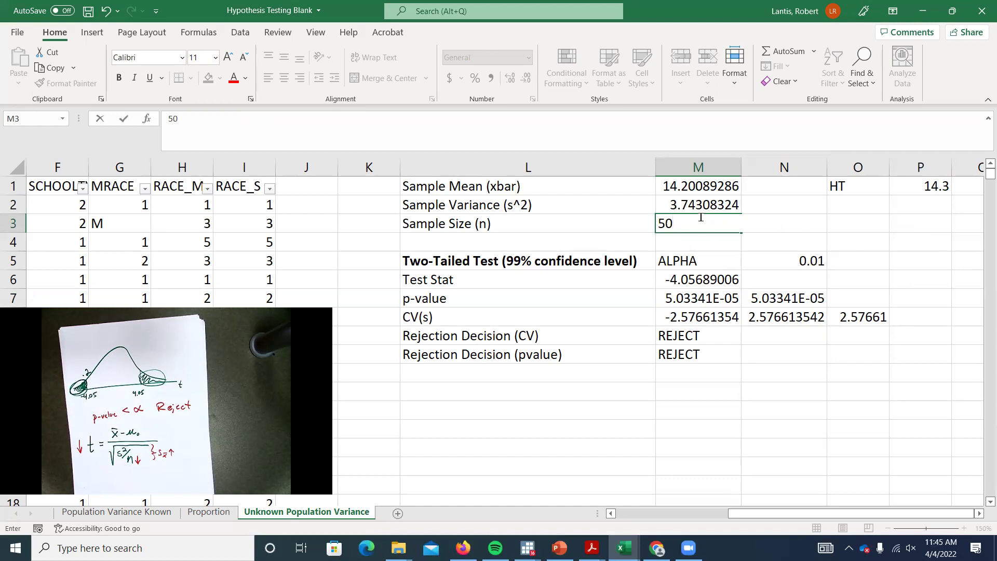
key("Return")
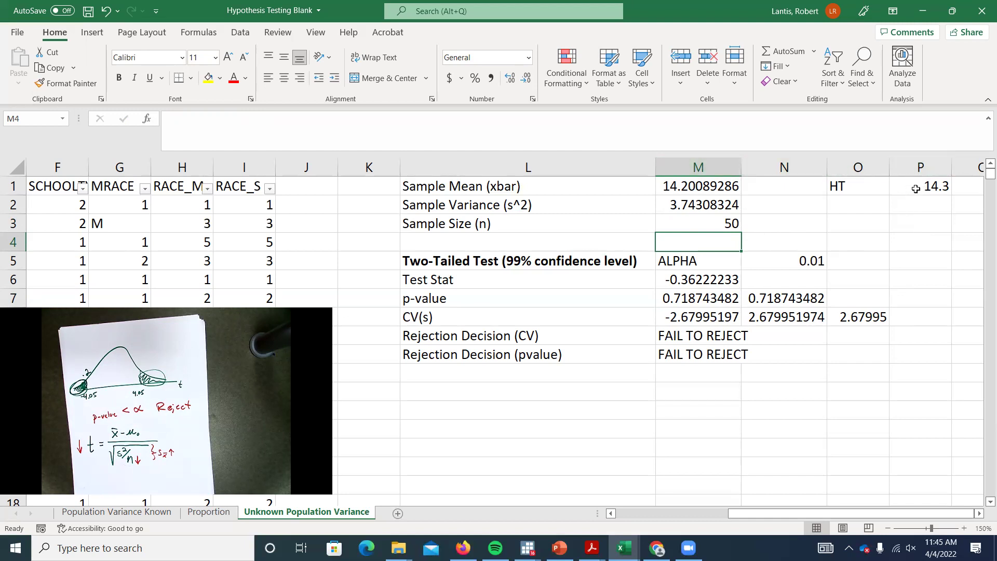
key("ctrl+z")
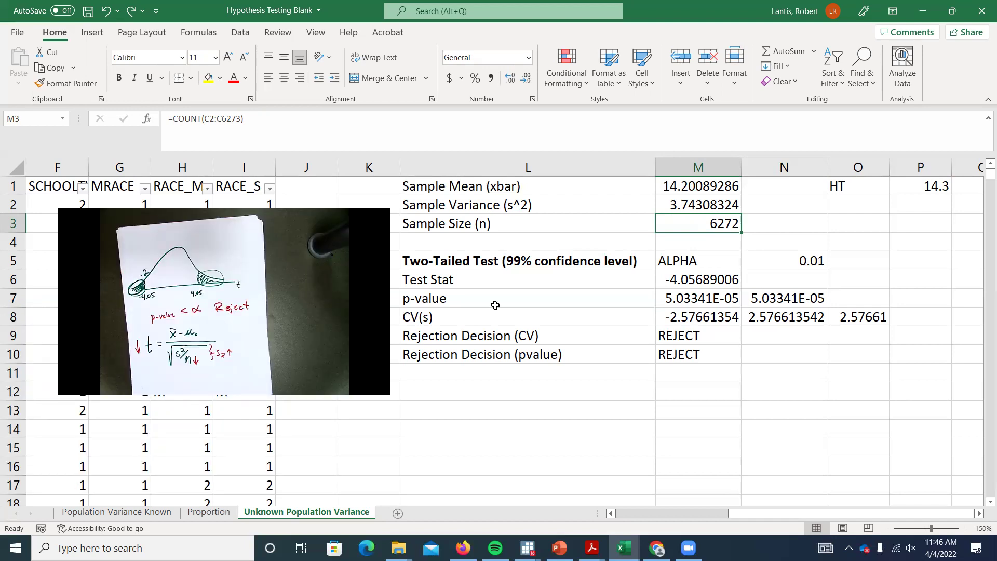
key("ctrl+Page_Up")
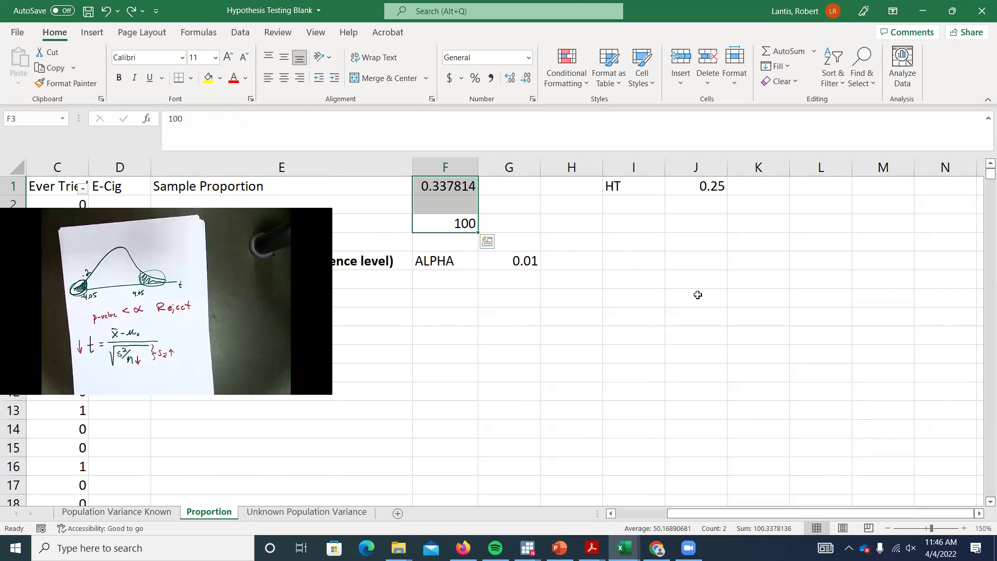
key("ctrl+Page_Down")
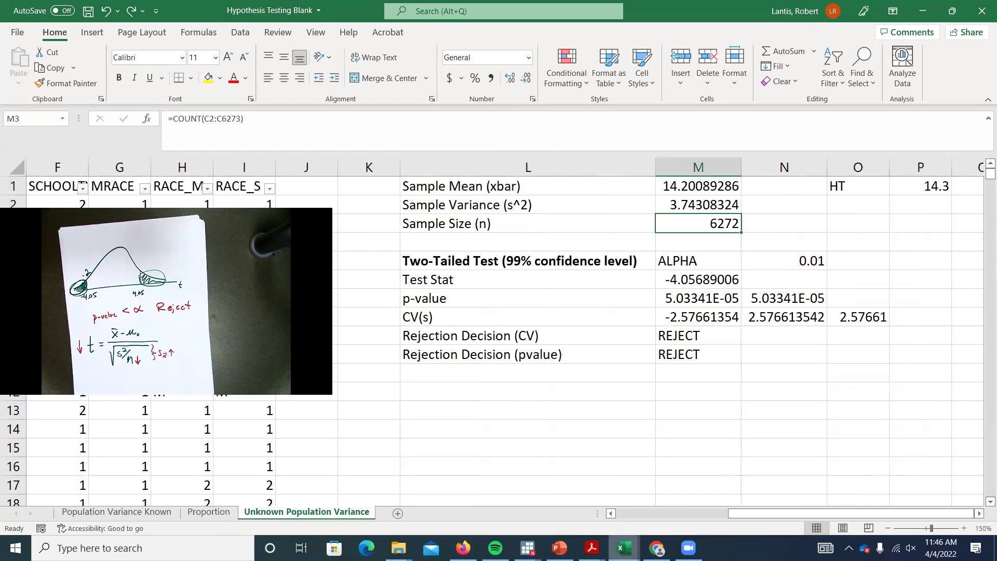
Switch to the Week 12 Lectures presentation in PowerPoint and present from the current slide on to the Rejection Decision slide.
left_click(657, 549)
left_click(559, 548)
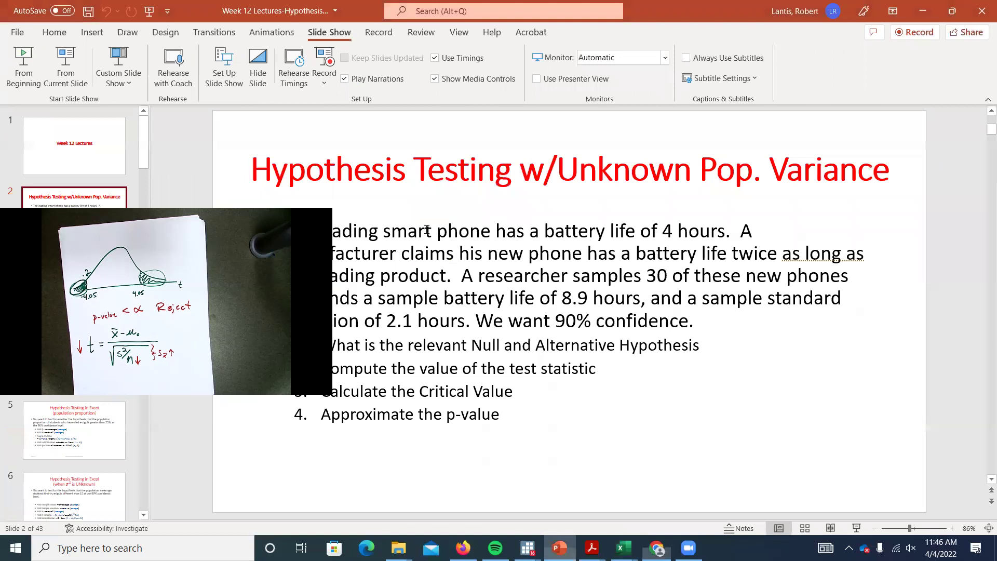
left_click(72, 69)
left_click(369, 206)
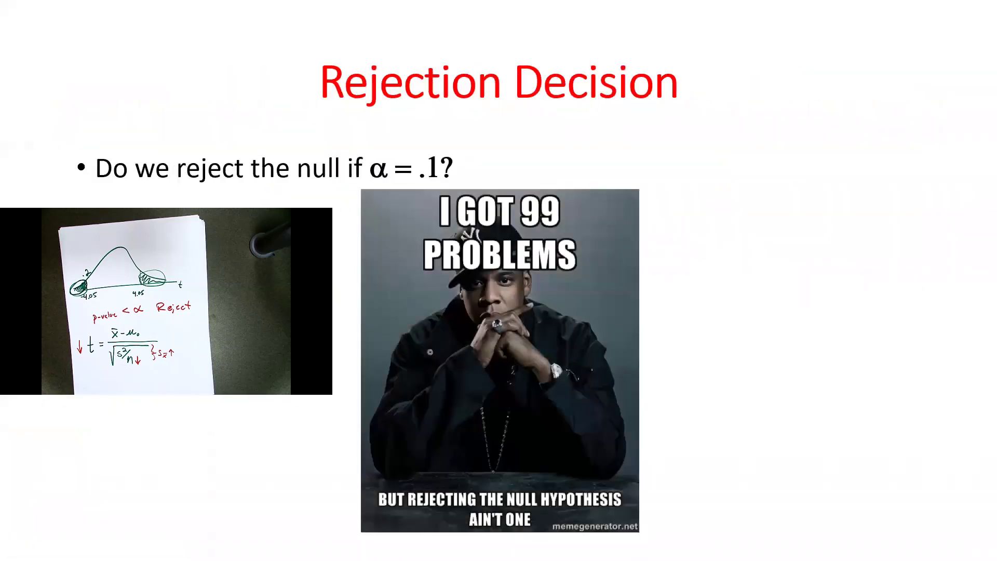